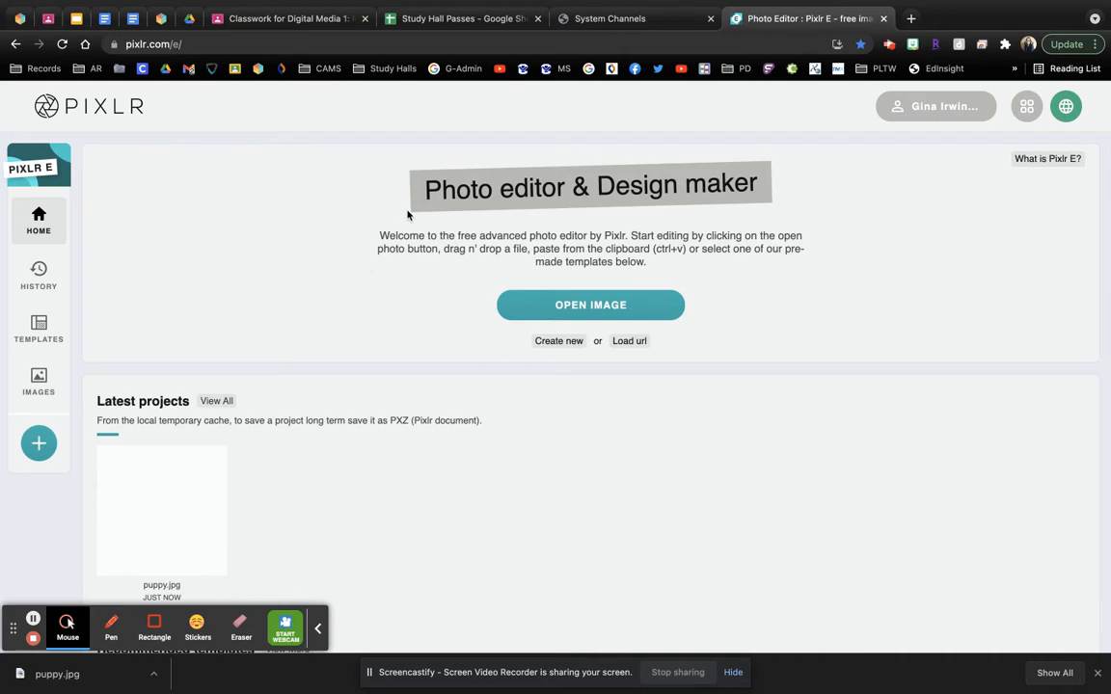
- Search Google for "puppy" in a new browser tab and show the image results
{"action": "left_click", "coordinate": [316, 631]}
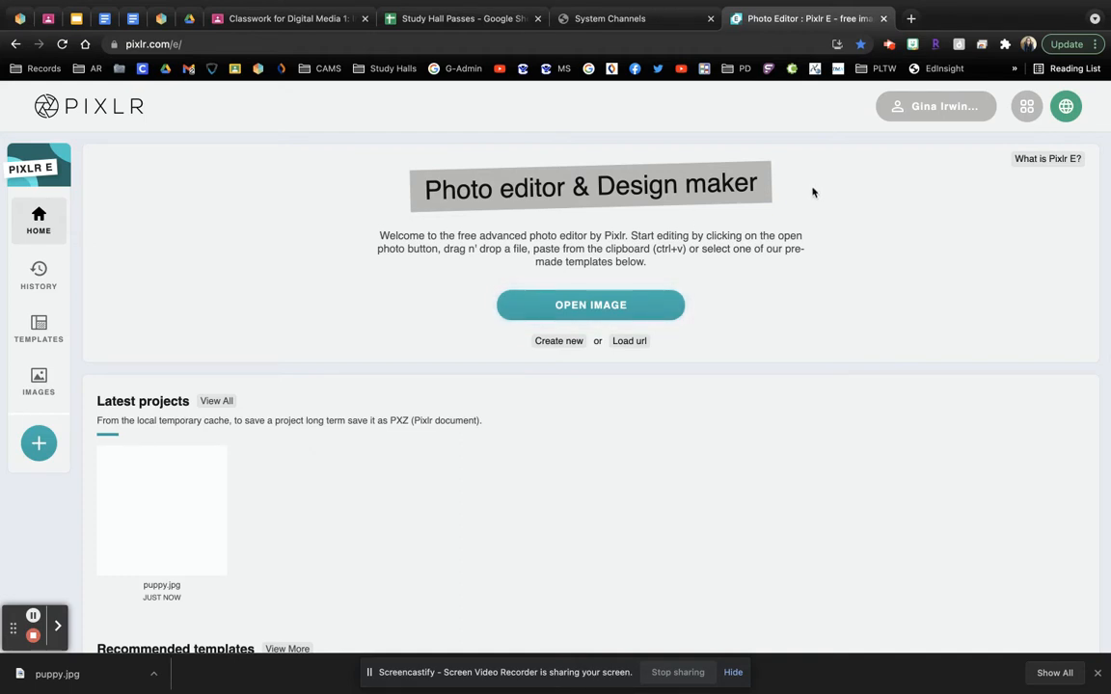
{"action": "left_click", "coordinate": [911, 19]}
{"action": "left_click", "coordinate": [786, 44]}
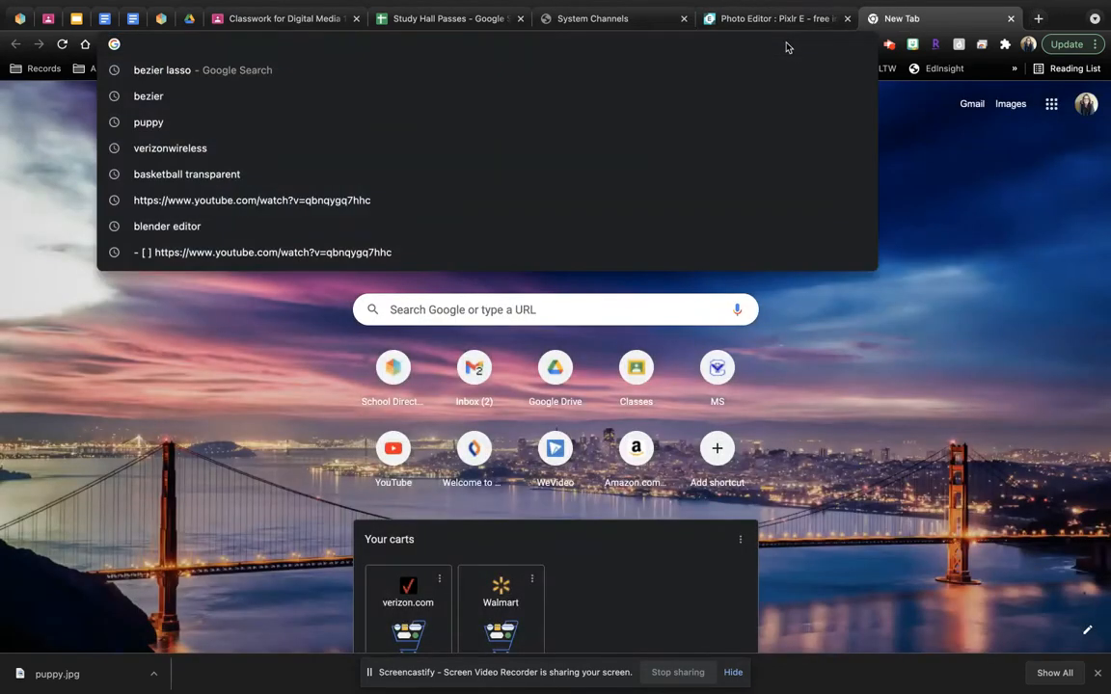
{"action": "type", "text": "puup"}
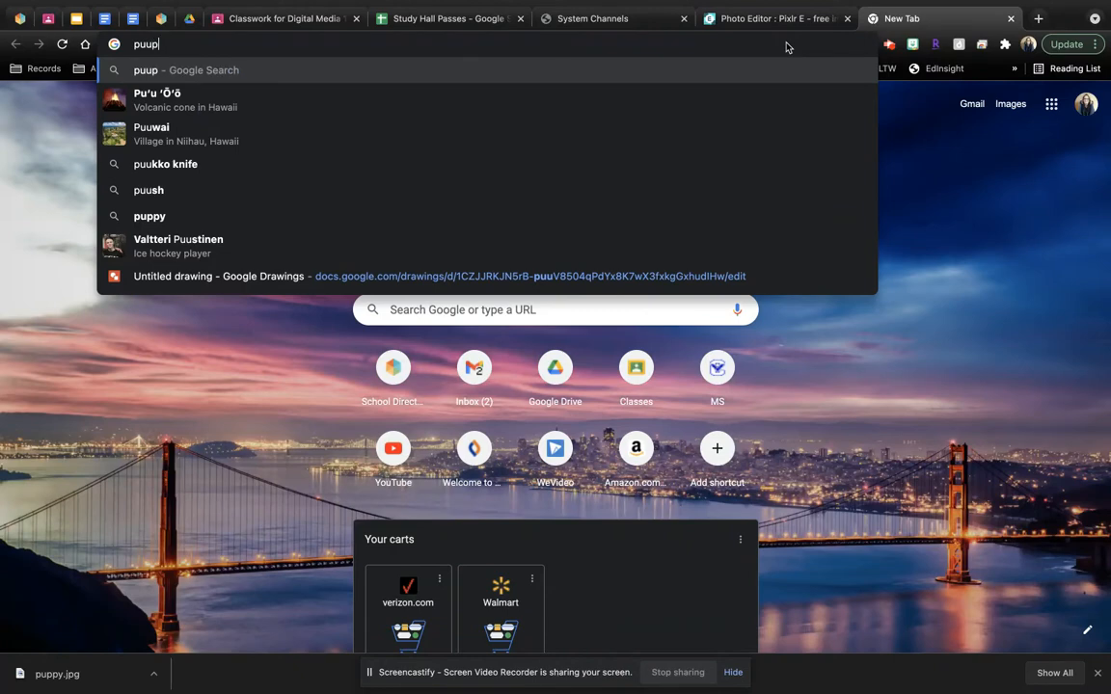
{"action": "type", "text": "y"}
{"action": "key", "text": "BackSpace"}
{"action": "key", "text": "BackSpace"}
{"action": "key", "text": "BackSpace"}
{"action": "type", "text": "ppy"}
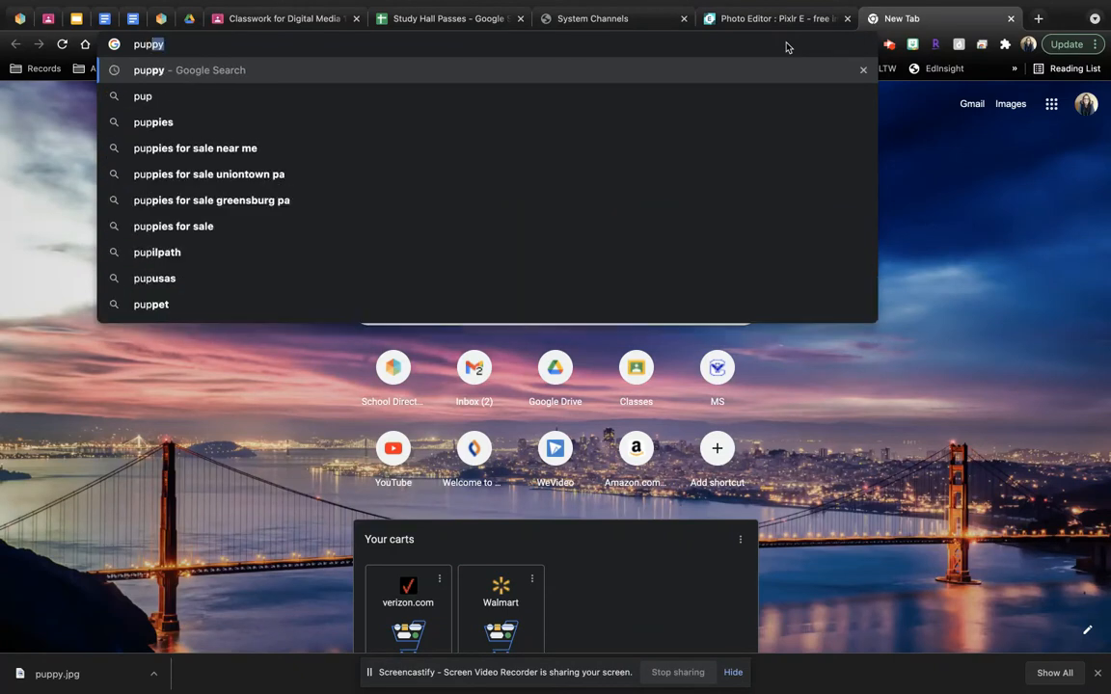
{"action": "key", "text": "Return"}
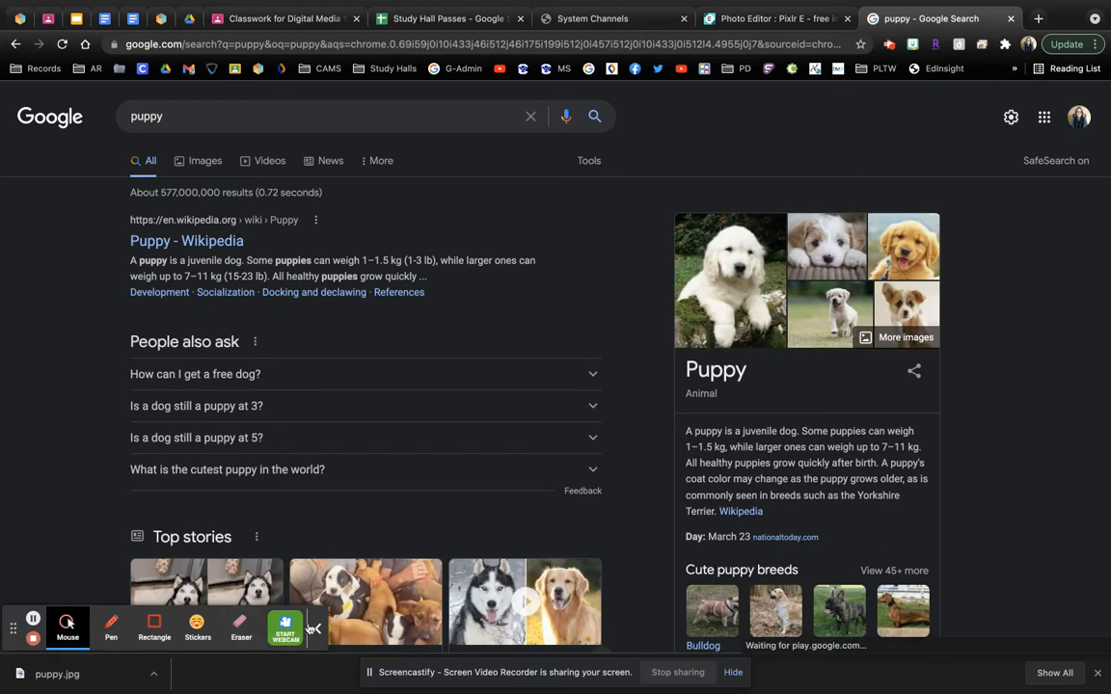
{"action": "left_click", "coordinate": [208, 161]}
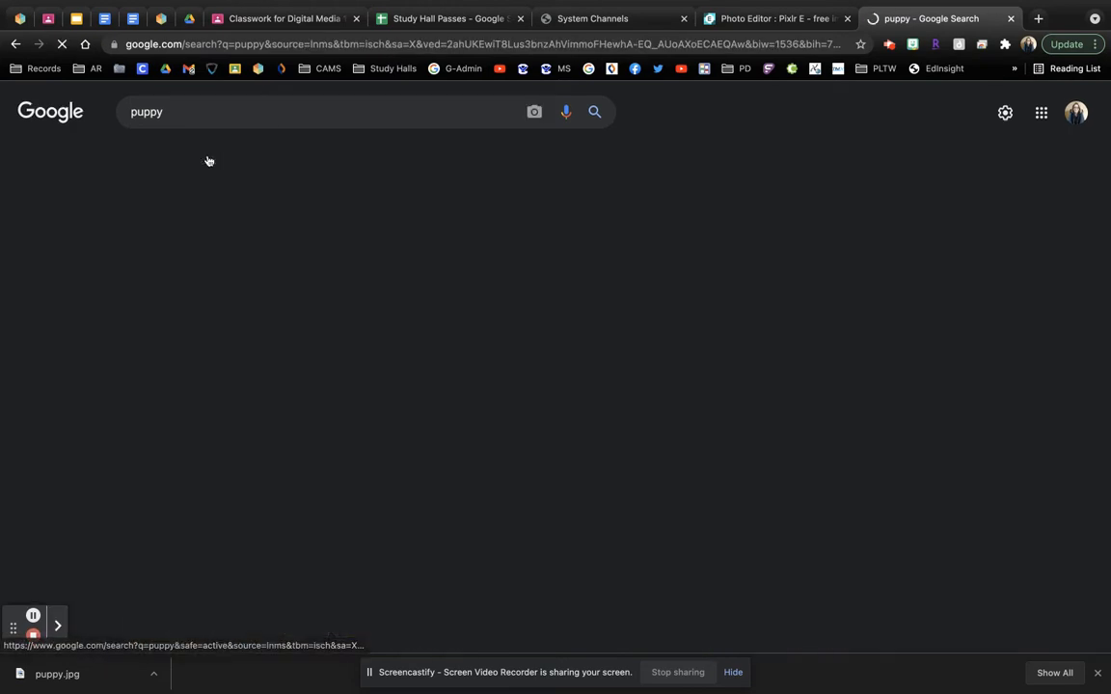
- Browse the puppy pictures and open the source page of the "Puppy Day (23rd March)" image from Days Of The Year
{"action": "scroll", "coordinate": [535, 311], "scroll_direction": "down", "scroll_amount": 4}
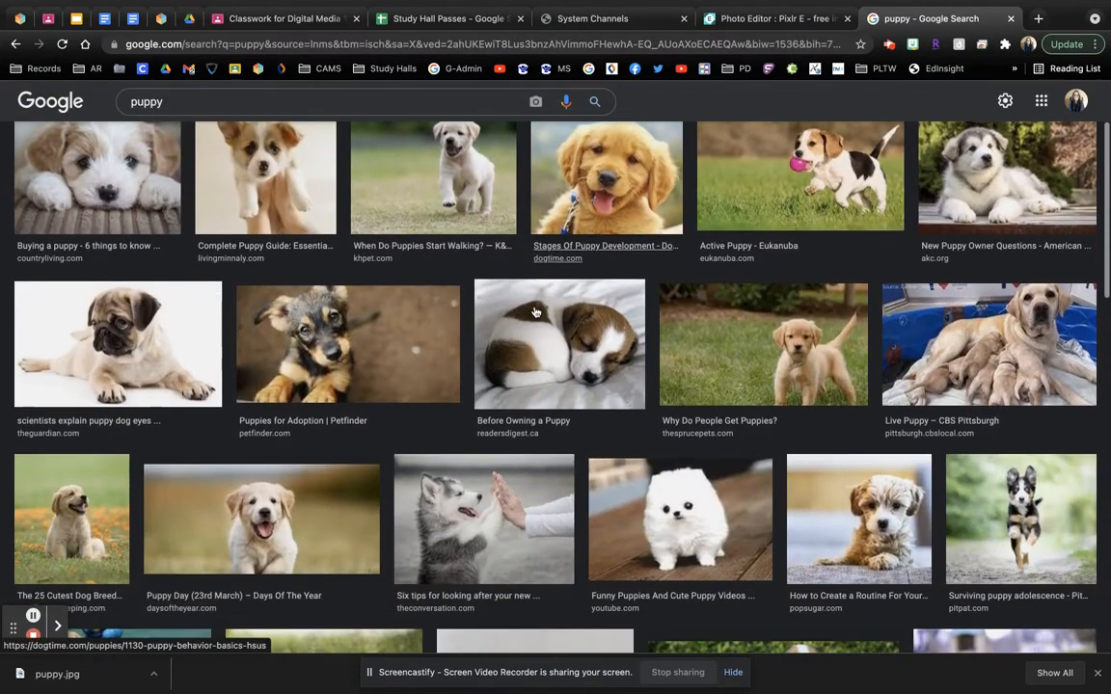
{"action": "scroll", "coordinate": [582, 463], "scroll_direction": "down", "scroll_amount": 1}
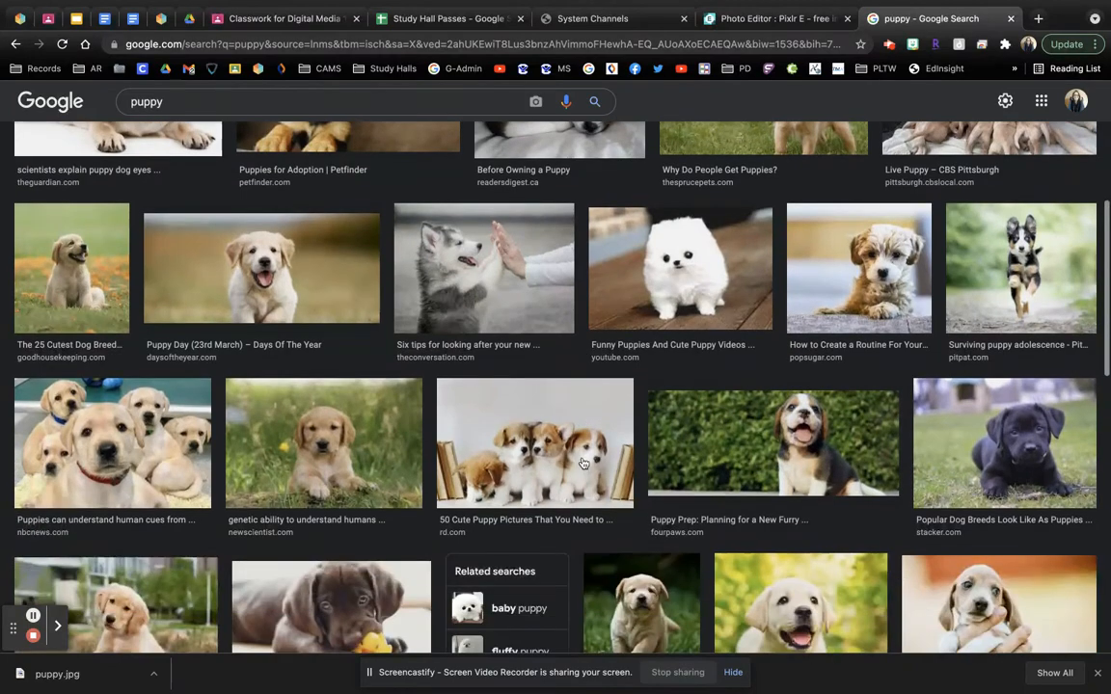
{"action": "scroll", "coordinate": [594, 453], "scroll_direction": "up", "scroll_amount": 2}
{"action": "scroll", "coordinate": [594, 453], "scroll_direction": "up", "scroll_amount": 2}
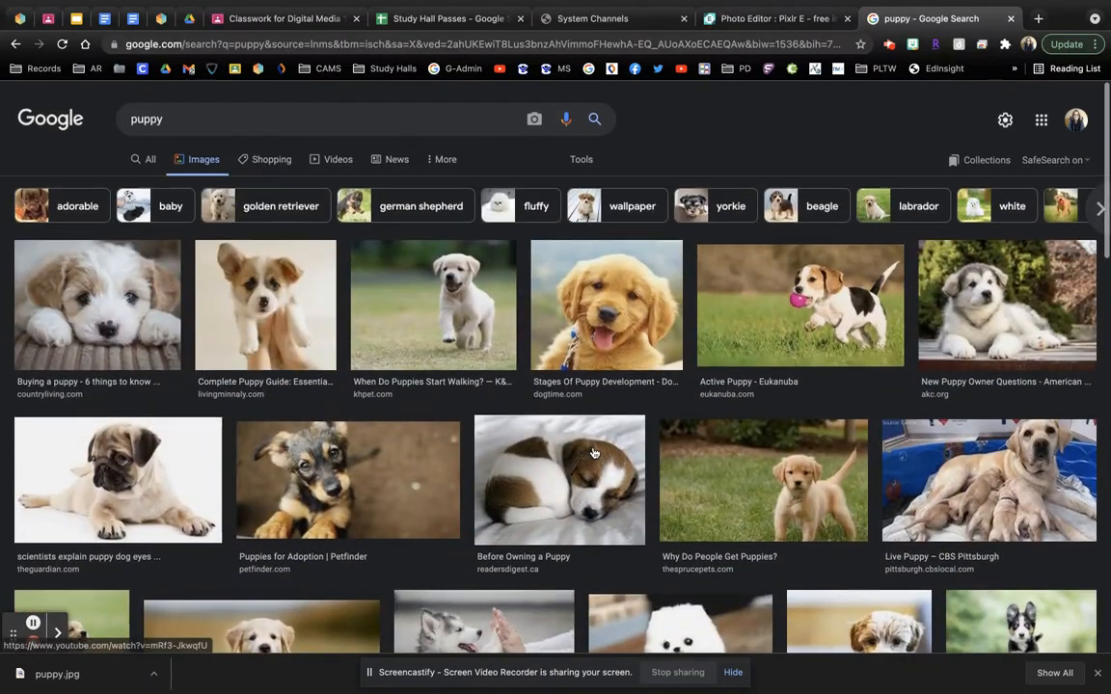
{"action": "scroll", "coordinate": [281, 474], "scroll_direction": "down", "scroll_amount": 2}
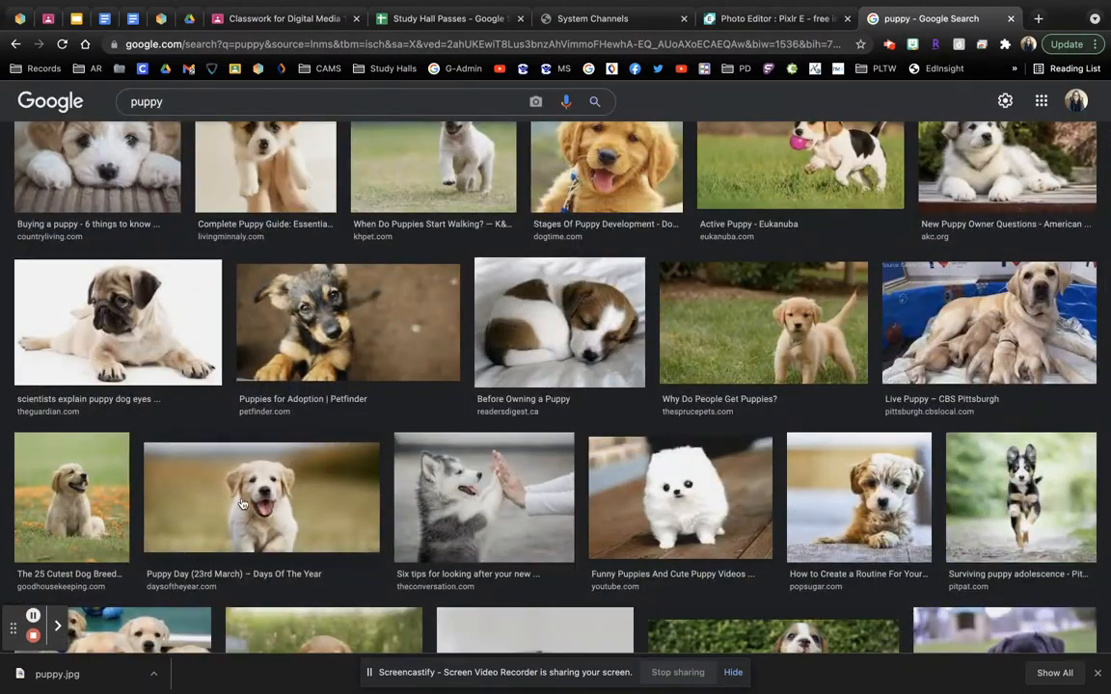
{"action": "scroll", "coordinate": [210, 451], "scroll_direction": "down", "scroll_amount": 1}
{"action": "scroll", "coordinate": [227, 415], "scroll_direction": "down", "scroll_amount": 1}
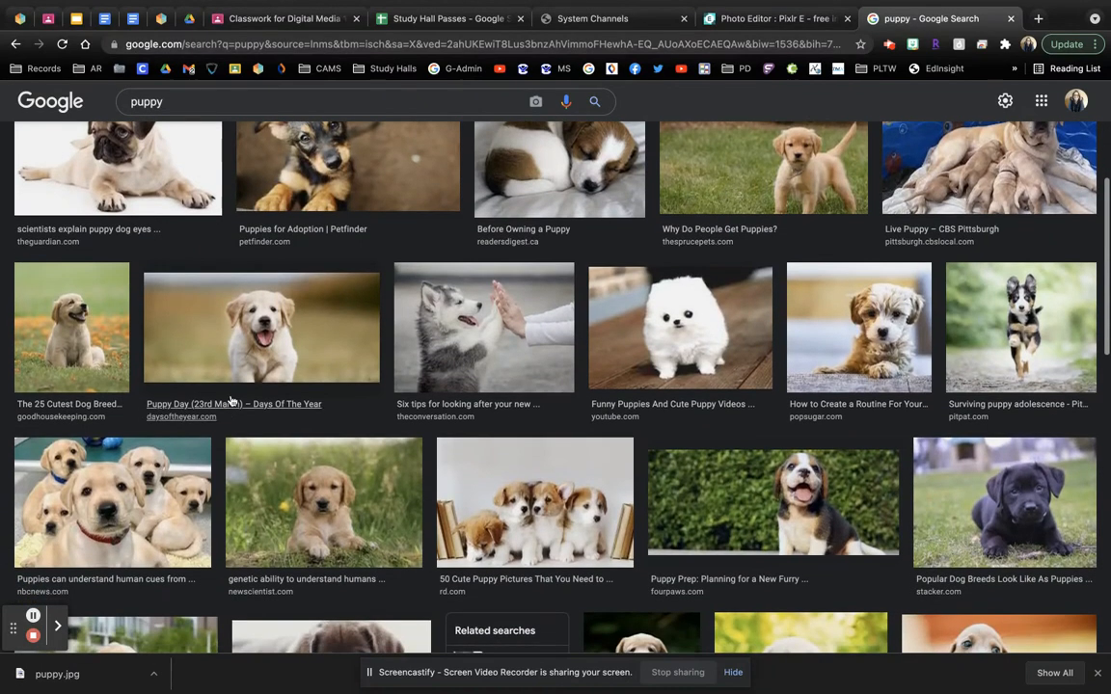
{"action": "left_click", "coordinate": [273, 330]}
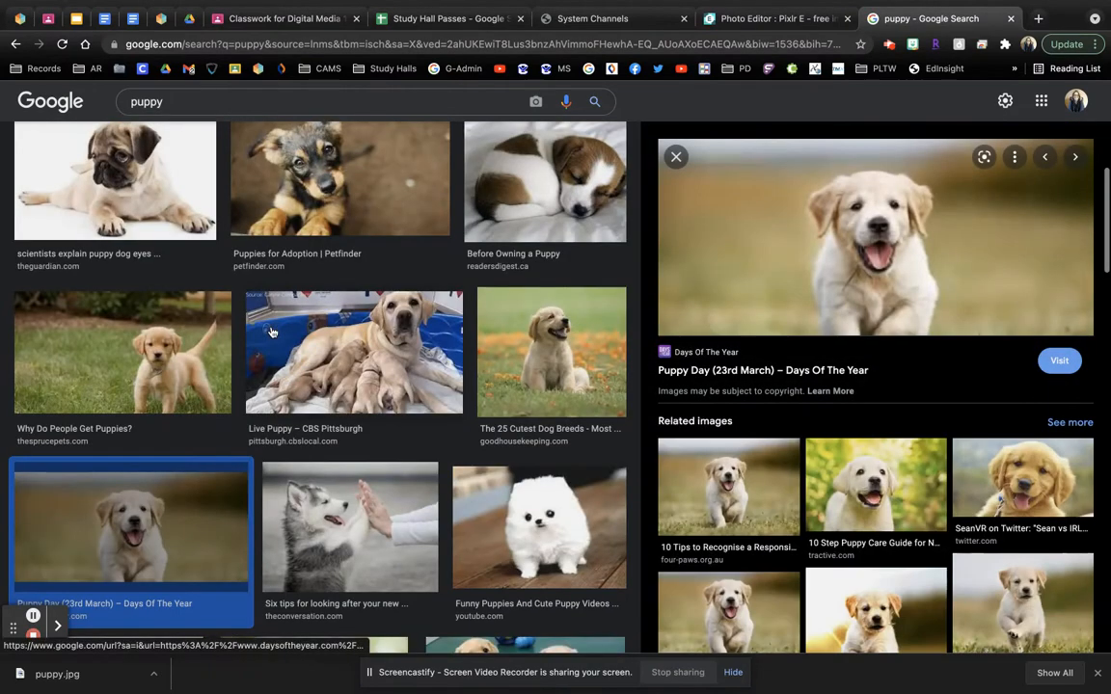
{"action": "left_click", "coordinate": [791, 279]}
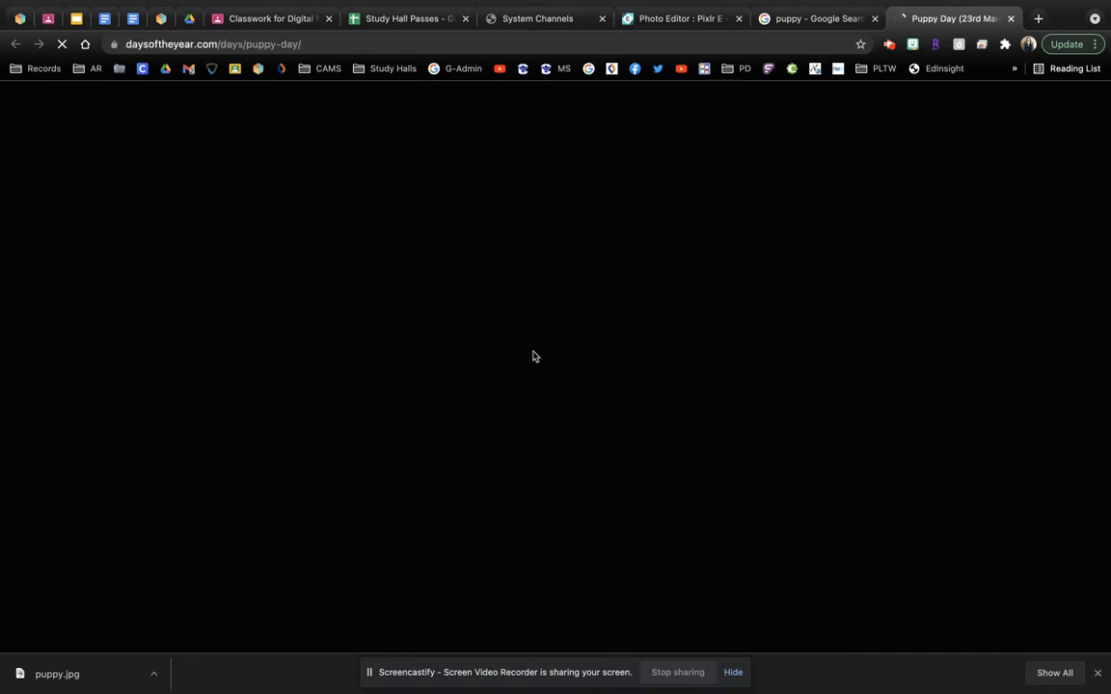
- Save the page's Puppy Day banner image to Downloads as puppy.jpg, replacing the existing file
{"action": "scroll", "coordinate": [426, 280], "scroll_direction": "down", "scroll_amount": 3}
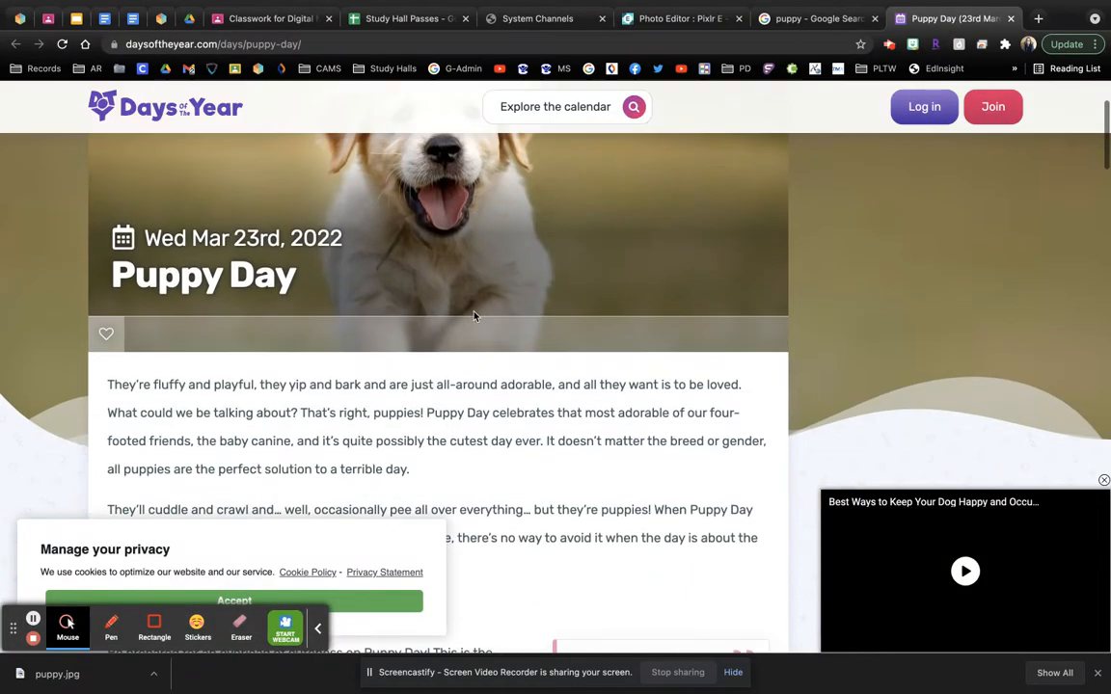
{"action": "scroll", "coordinate": [426, 279], "scroll_direction": "up", "scroll_amount": 3}
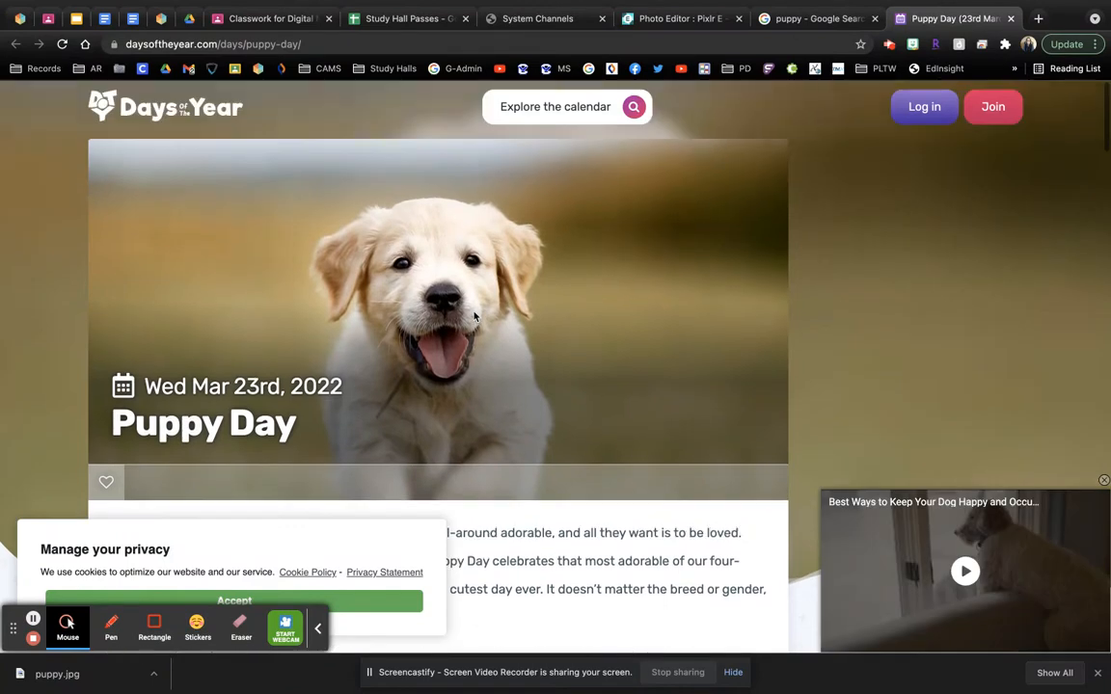
{"action": "right_click", "coordinate": [687, 263]}
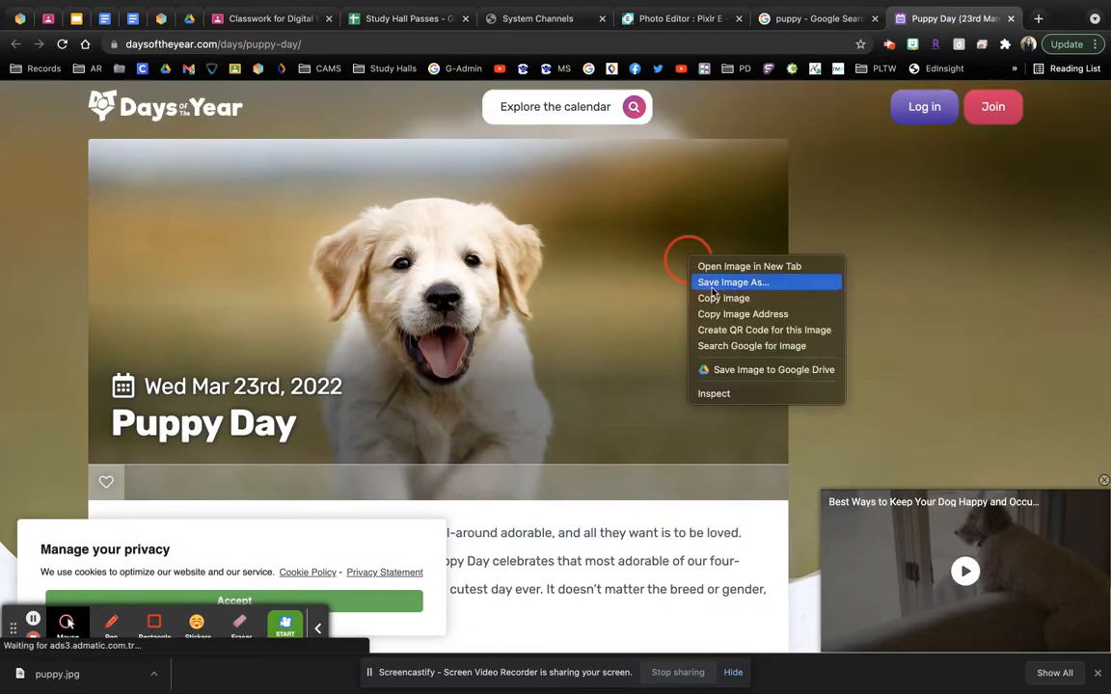
{"action": "left_click", "coordinate": [757, 287]}
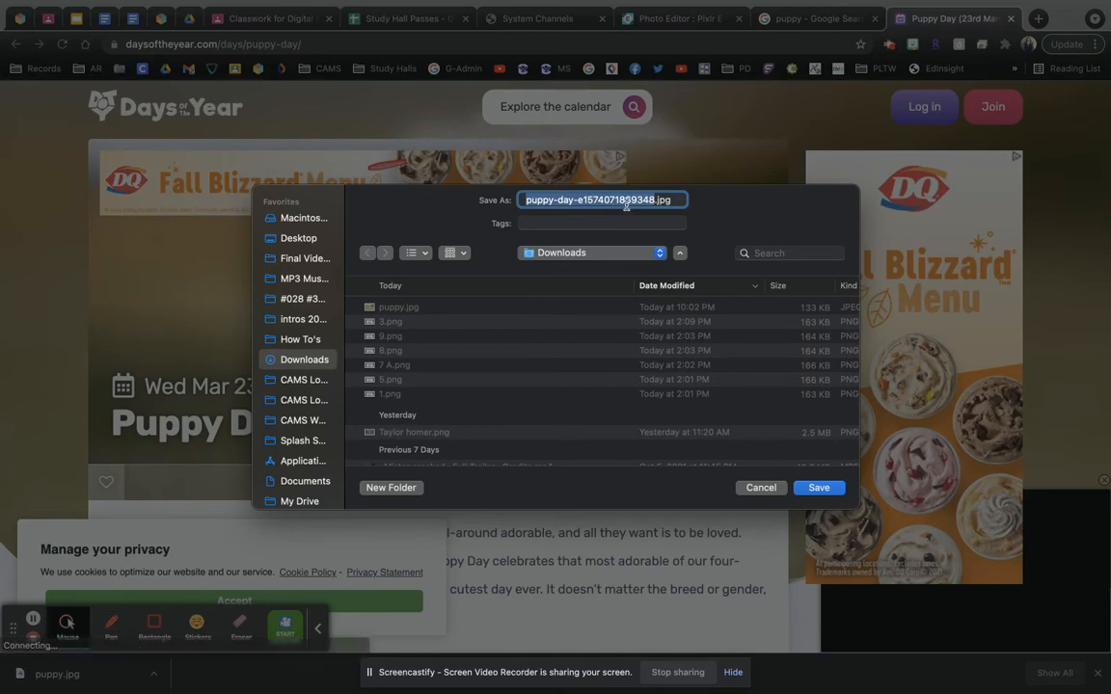
{"action": "type", "text": "puppy"}
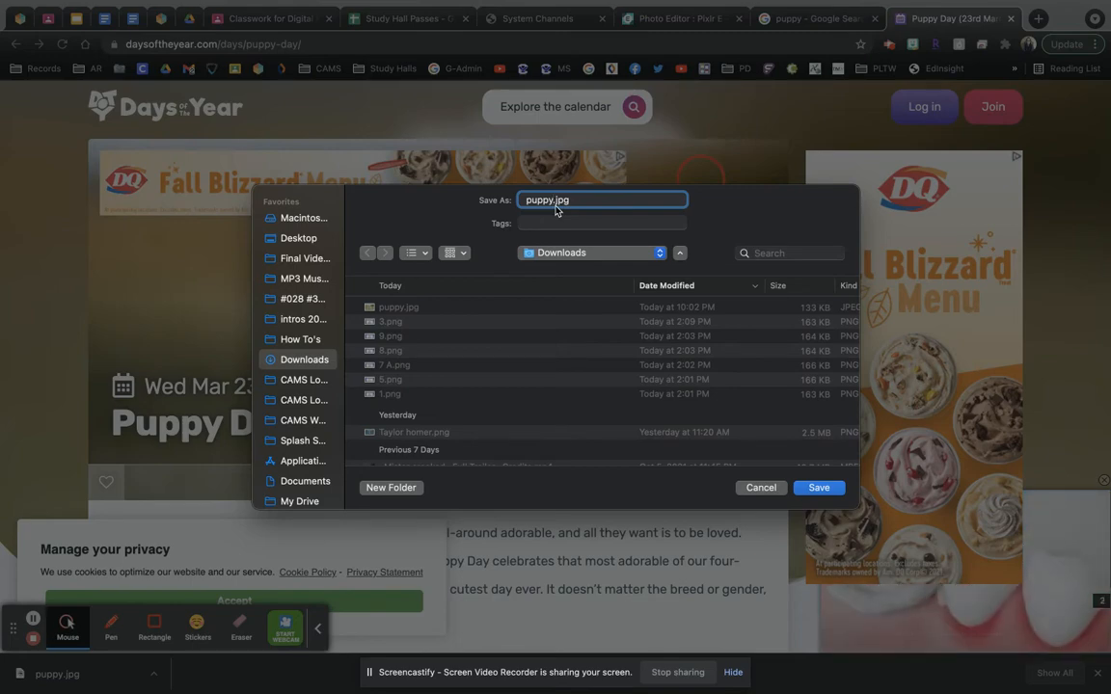
{"action": "left_click", "coordinate": [821, 489]}
{"action": "left_click", "coordinate": [594, 430]}
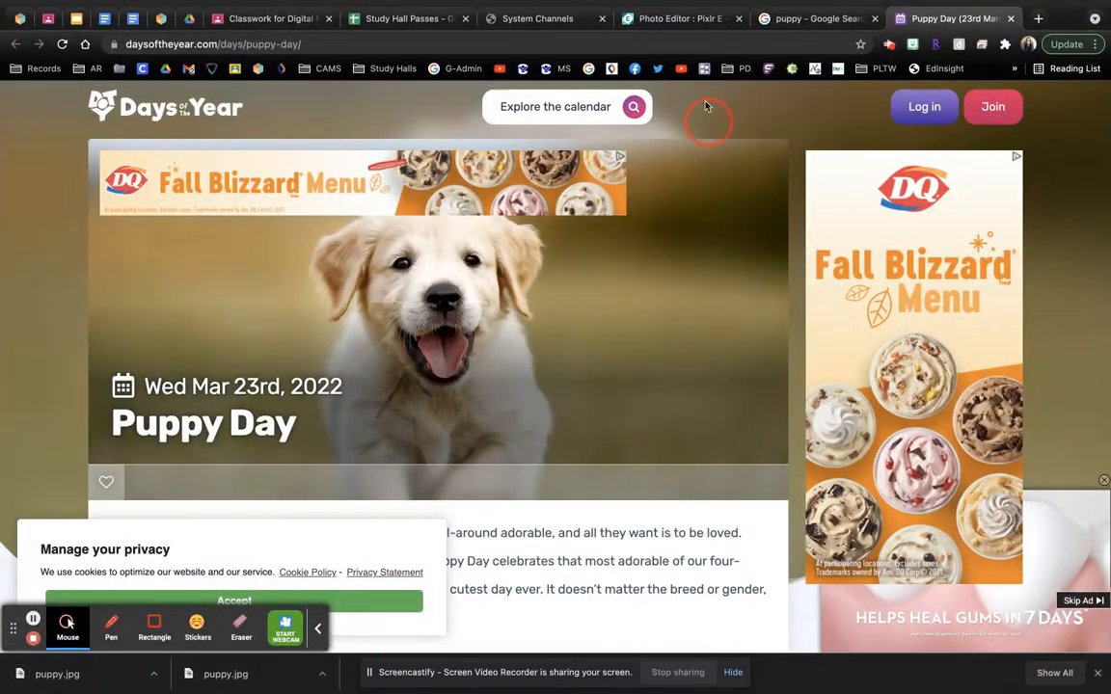
- Switch to Pixlr E, open puppy.jpg from Downloads and unlock its Background layer
{"action": "left_click", "coordinate": [691, 19]}
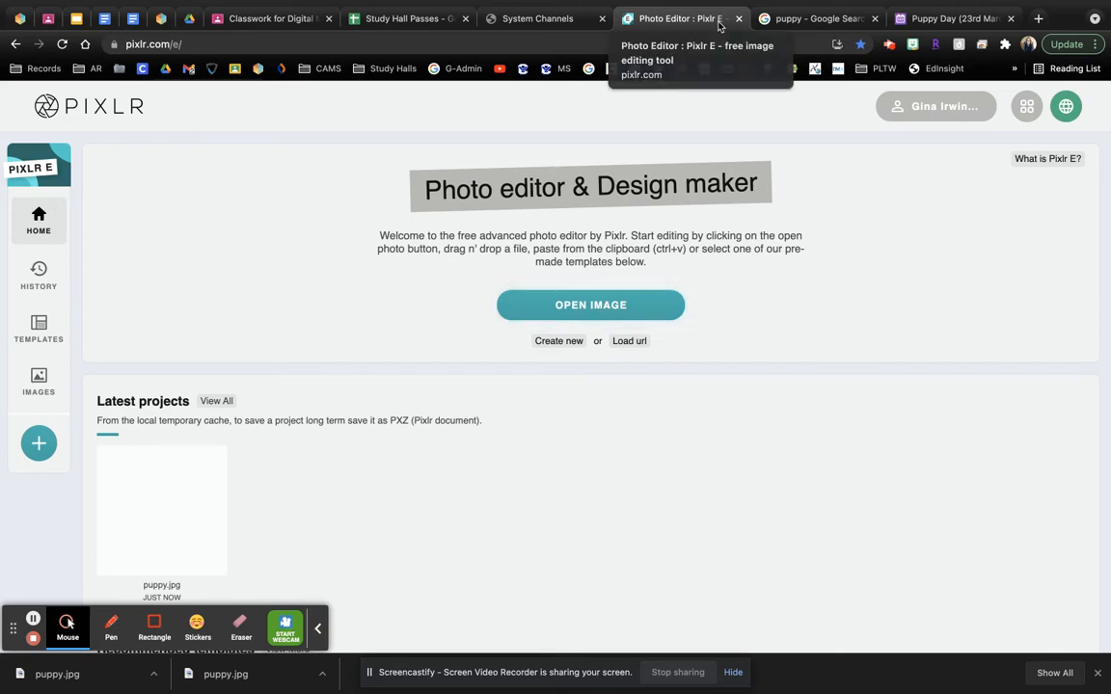
{"action": "left_click", "coordinate": [603, 302]}
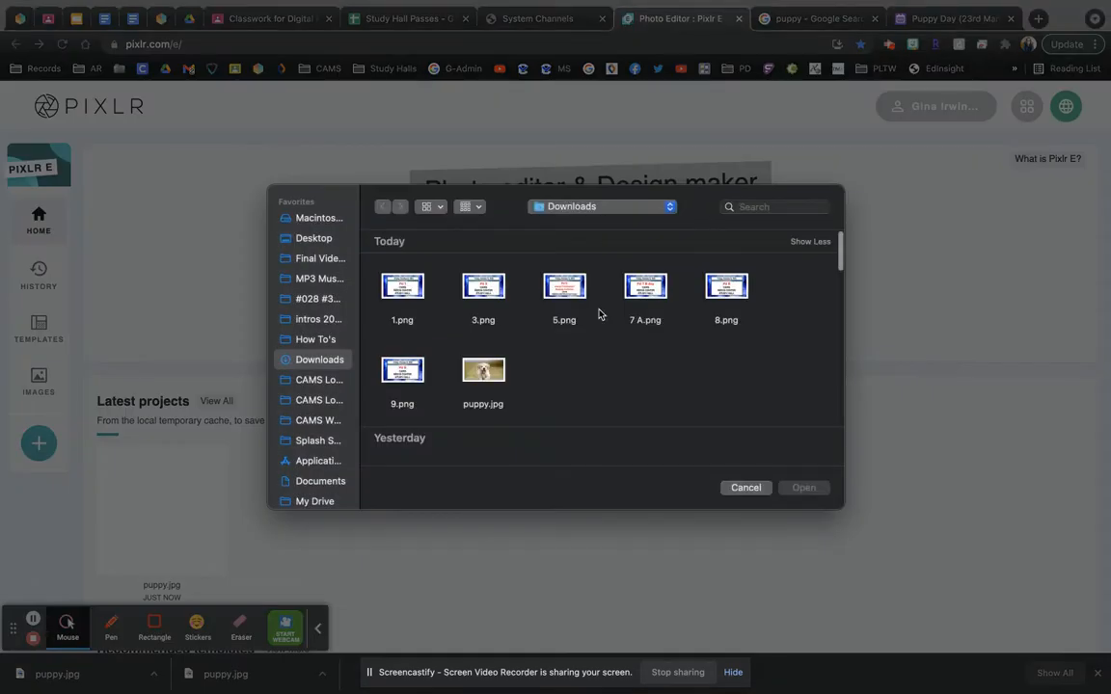
{"action": "double_click", "coordinate": [485, 371]}
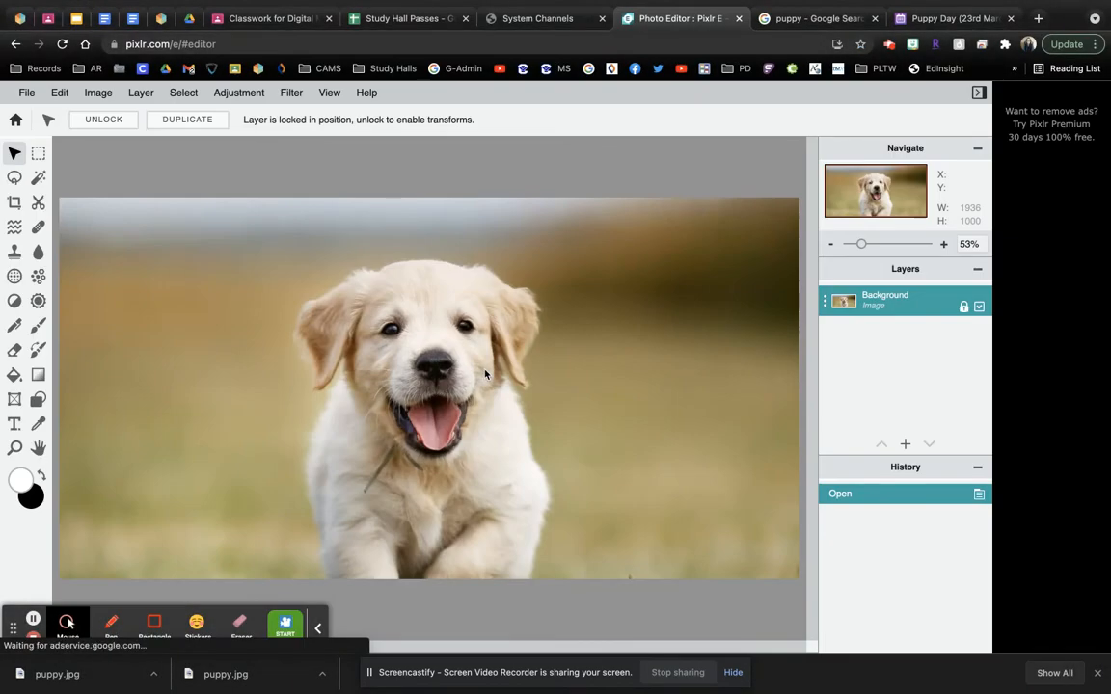
{"action": "left_click", "coordinate": [318, 627]}
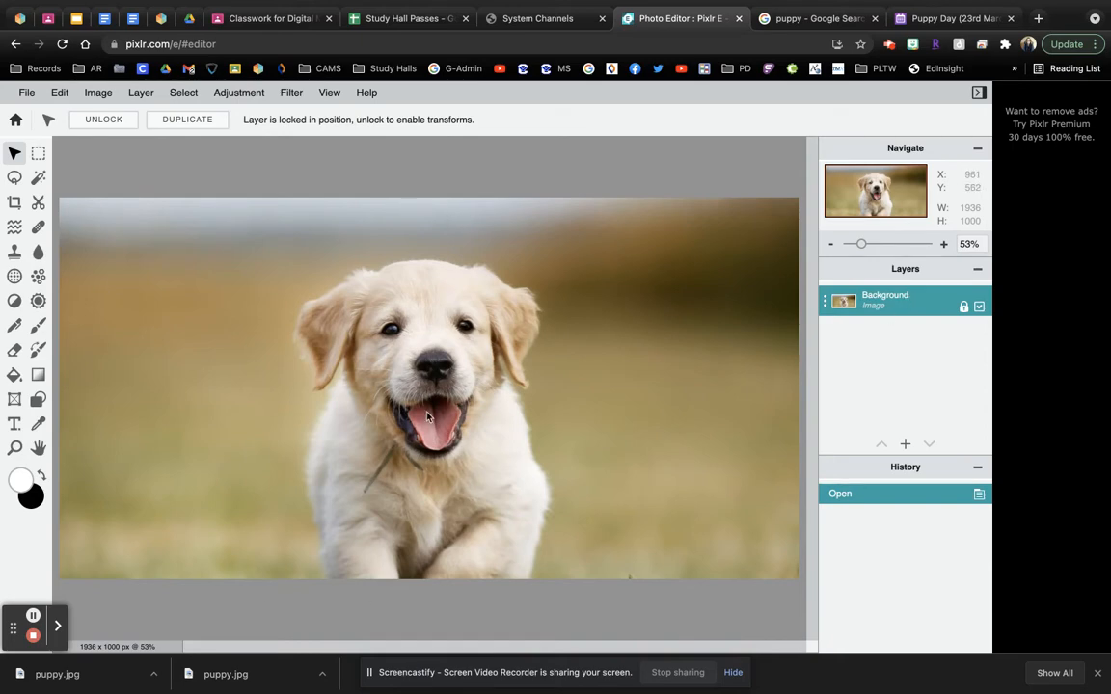
{"action": "left_click", "coordinate": [963, 308]}
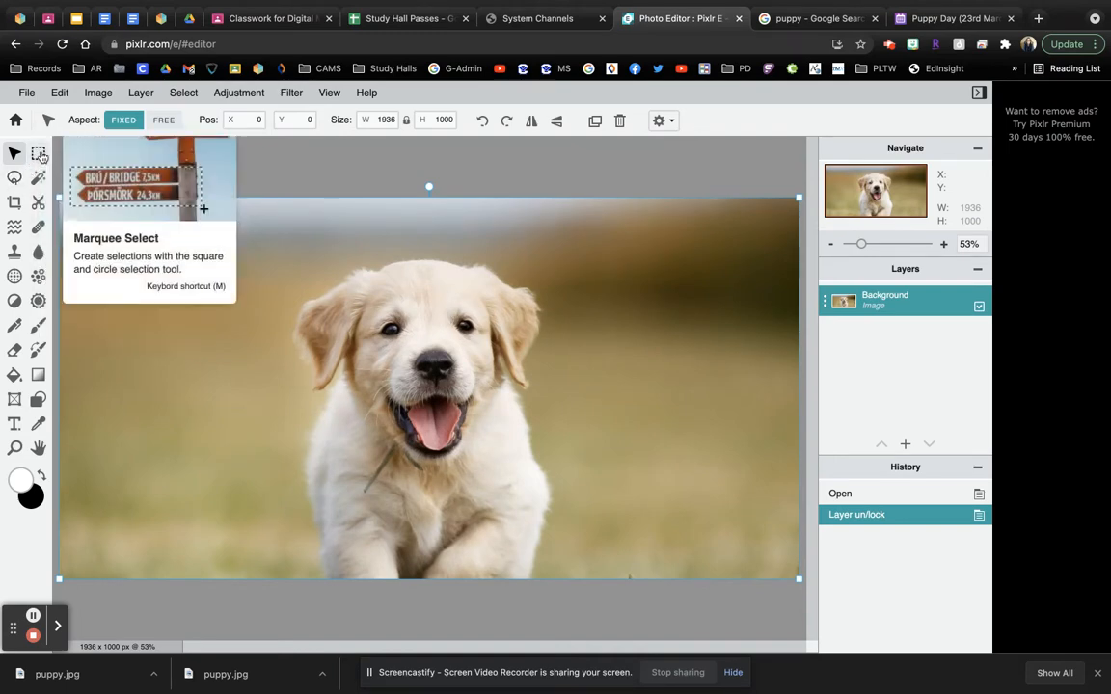
- Draw several trial rectangular Marquee selections over the blurred background beside the puppy
{"action": "left_click", "coordinate": [38, 154]}
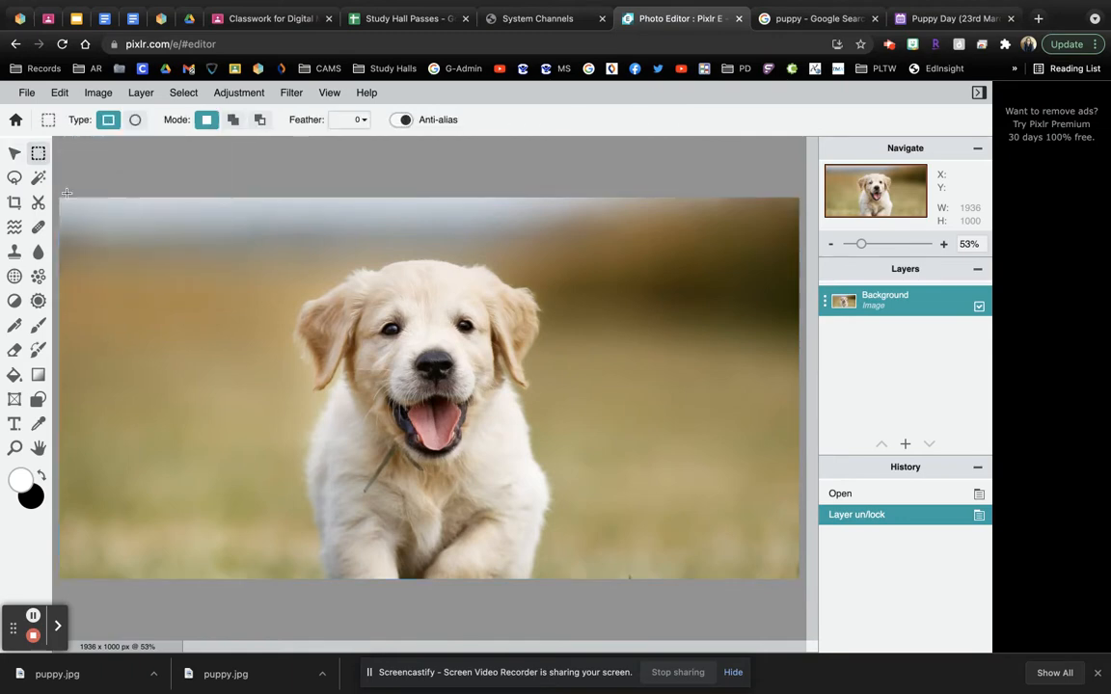
{"action": "left_click", "coordinate": [96, 248]}
{"action": "left_click_drag", "start_coordinate": [115, 266], "coordinate": [188, 332]}
{"action": "left_click_drag", "start_coordinate": [117, 396], "coordinate": [226, 488]}
{"action": "left_click_drag", "start_coordinate": [174, 248], "coordinate": [259, 364]}
{"action": "left_click", "coordinate": [100, 413]}
{"action": "left_click_drag", "start_coordinate": [101, 413], "coordinate": [222, 508]}
{"action": "left_click_drag", "start_coordinate": [157, 268], "coordinate": [246, 338]}
- Marquee-select and clear the background strips around the puppy: about 595 px wide on the right, 614 px wide on the left and 163 px tall above
{"action": "left_click_drag", "start_coordinate": [573, 188], "coordinate": [804, 607]}
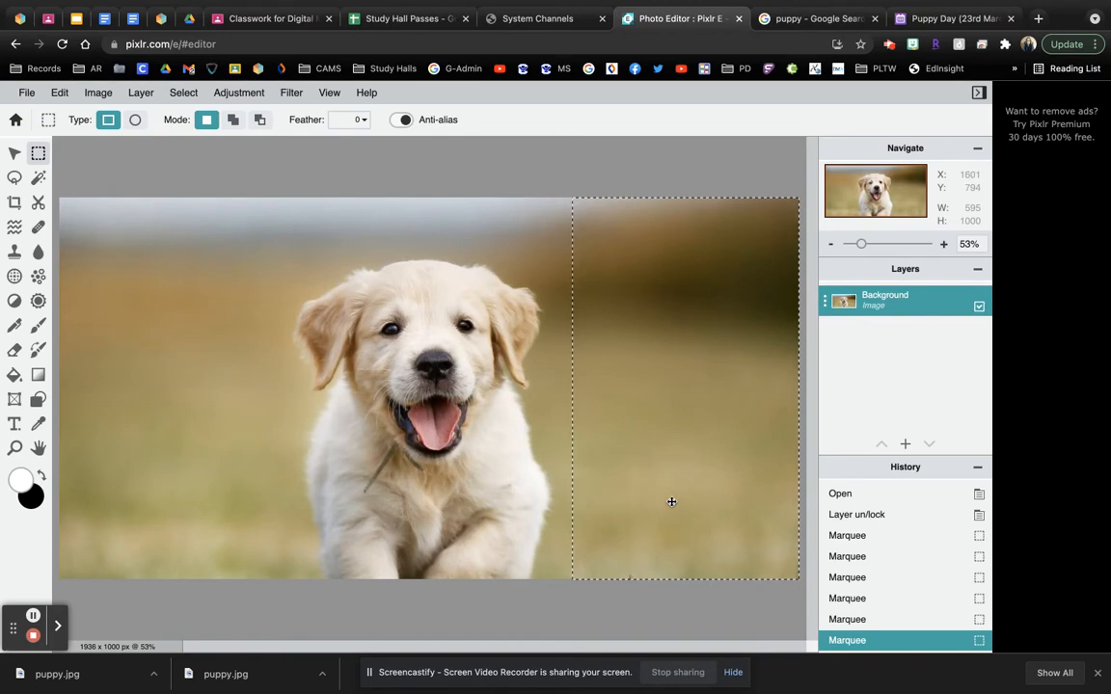
{"action": "key", "text": "Delete"}
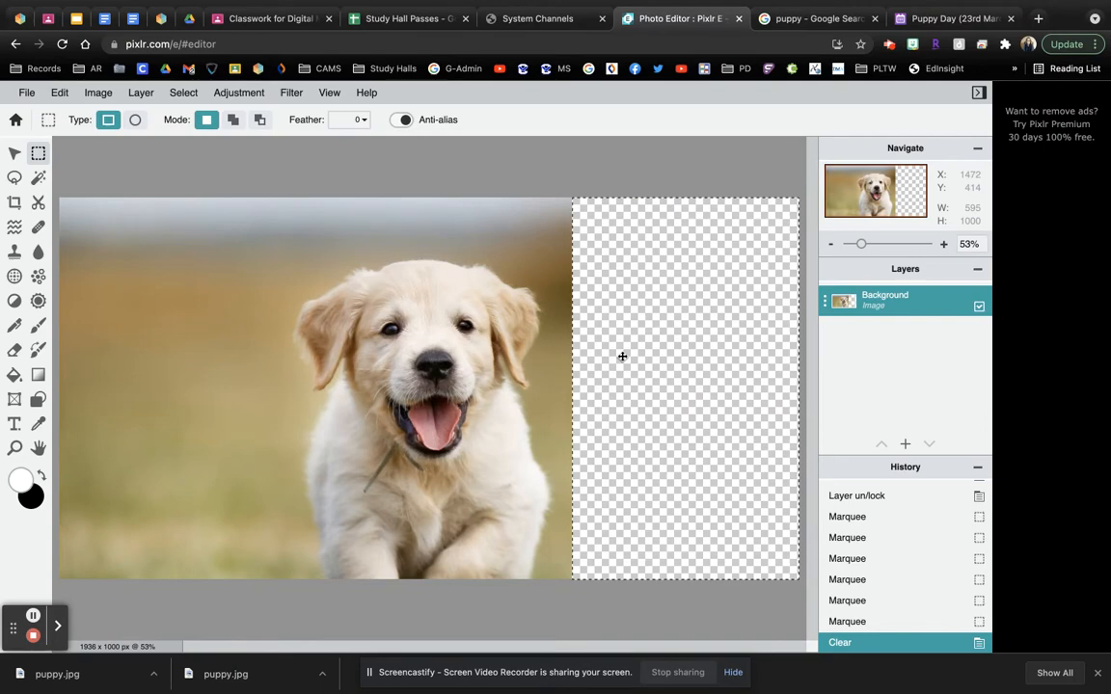
{"action": "left_click_drag", "start_coordinate": [53, 184], "coordinate": [293, 593]}
{"action": "key", "text": "Delete"}
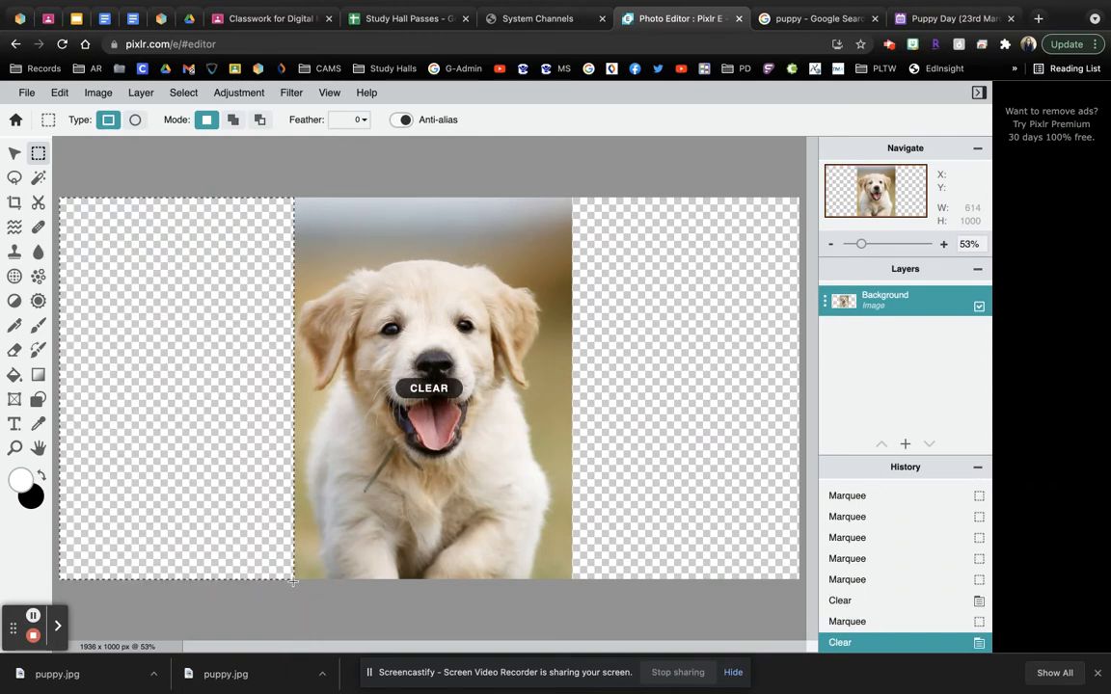
{"action": "left_click_drag", "start_coordinate": [279, 175], "coordinate": [588, 259]}
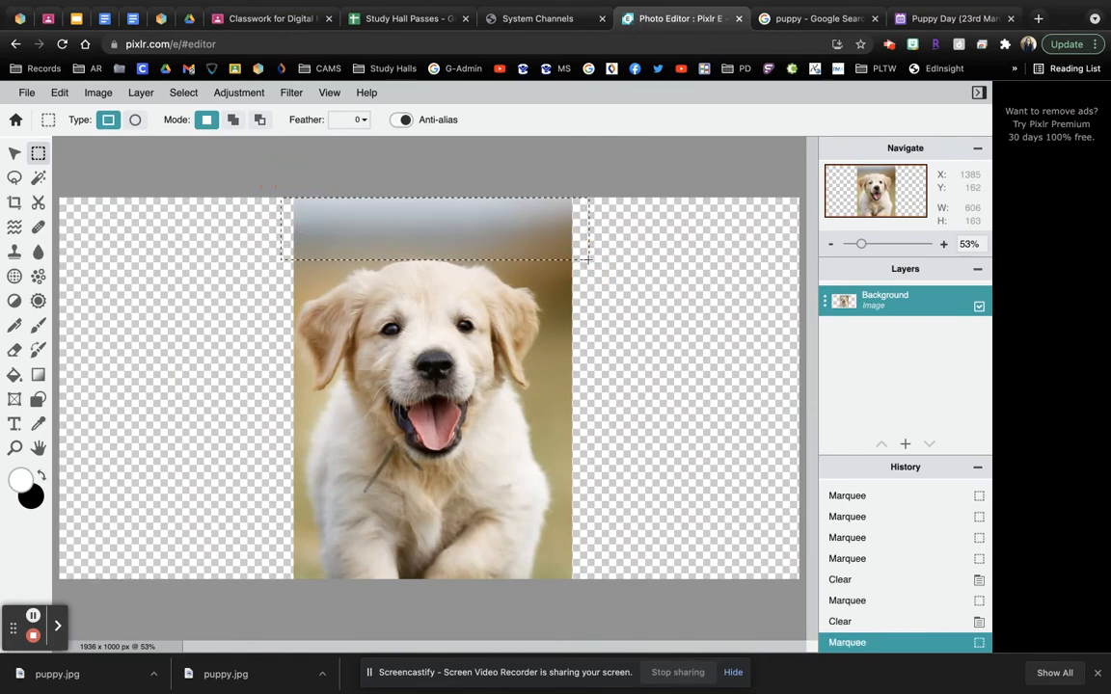
{"action": "key", "text": "Delete"}
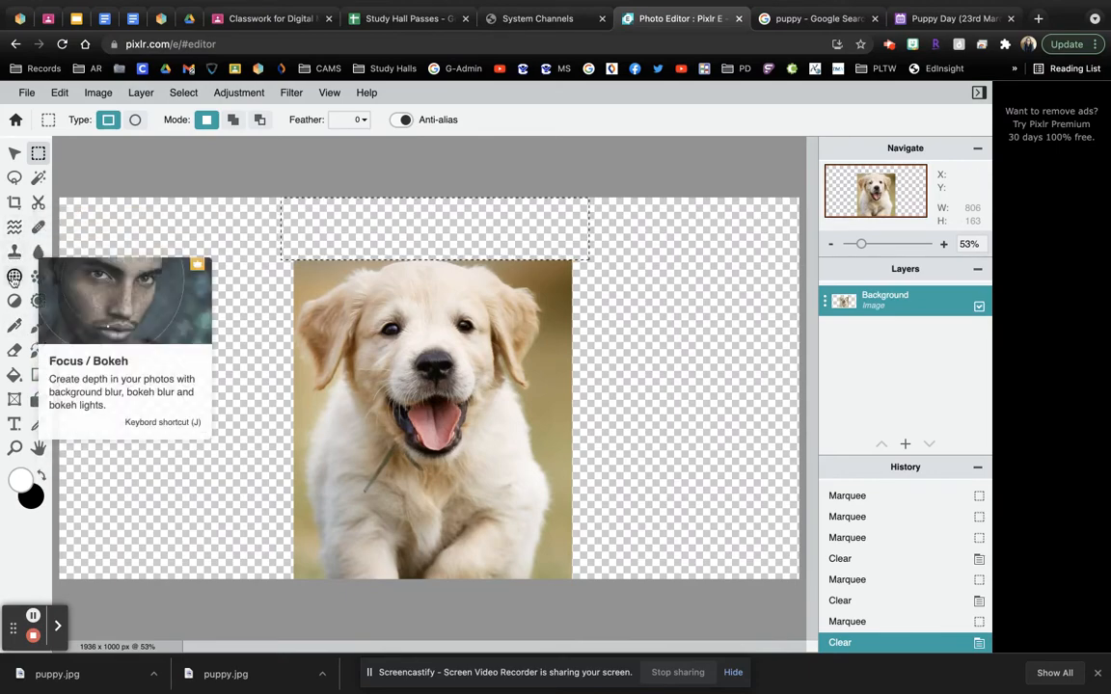
- Remove the active selection and set up the Eraser with brush size 240 and Hard tip enabled
{"action": "left_click", "coordinate": [15, 354]}
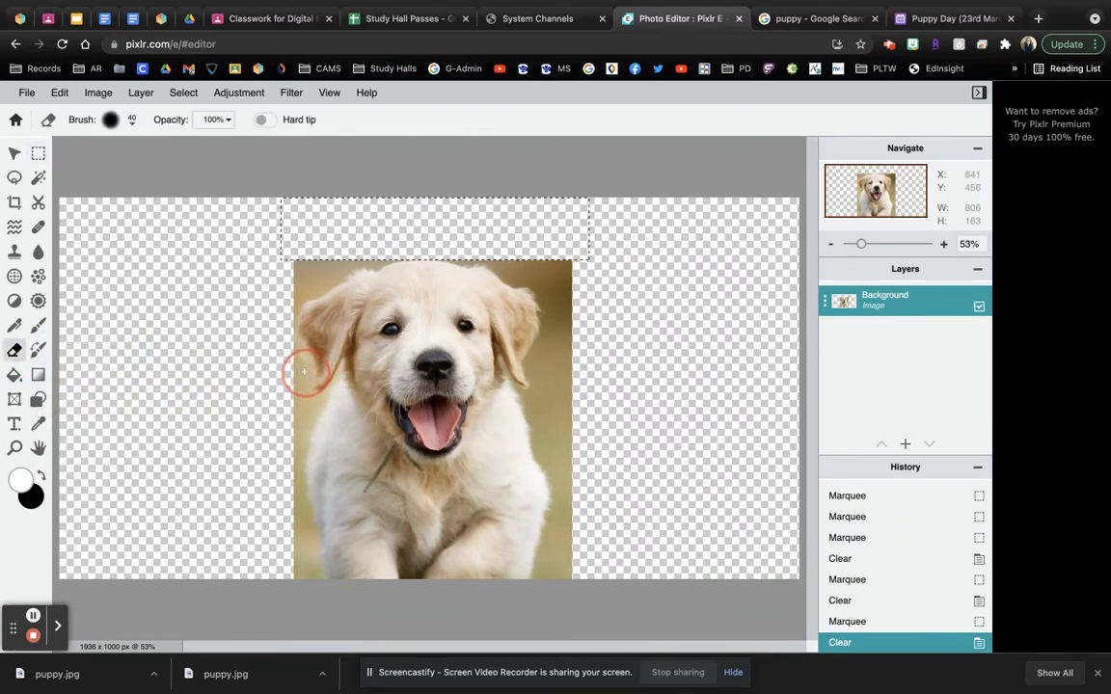
{"action": "left_click", "coordinate": [183, 93]}
{"action": "left_click", "coordinate": [193, 155]}
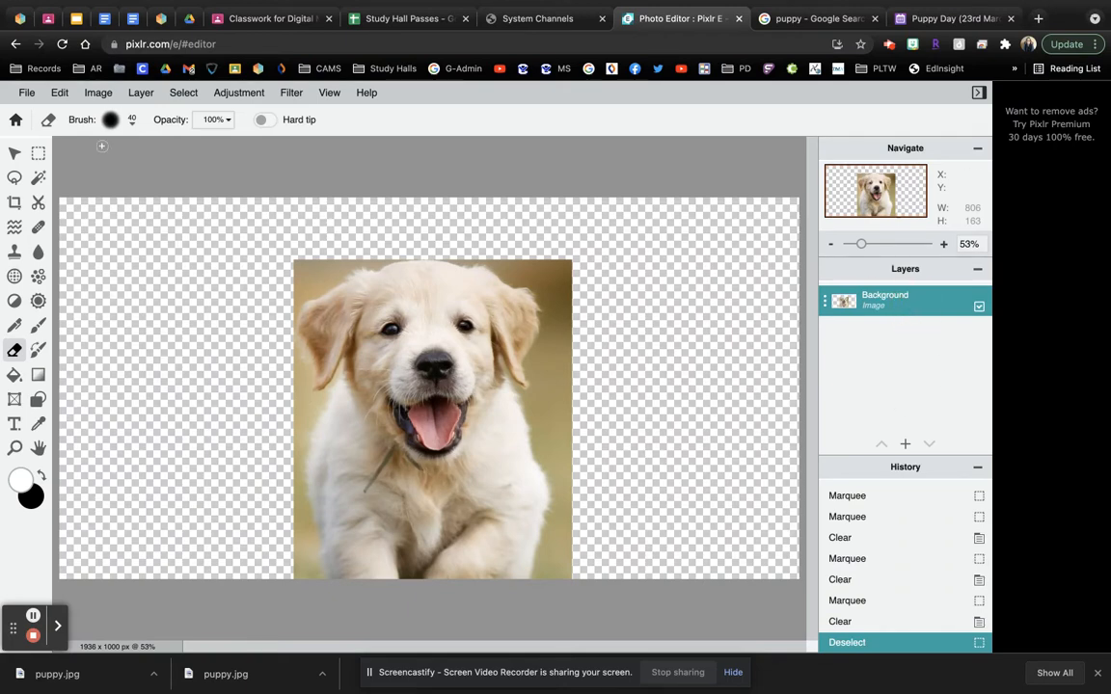
{"action": "left_click", "coordinate": [115, 120]}
{"action": "left_click_drag", "start_coordinate": [136, 172], "coordinate": [180, 173]}
{"action": "left_click", "coordinate": [544, 201]}
{"action": "left_click", "coordinate": [263, 119]}
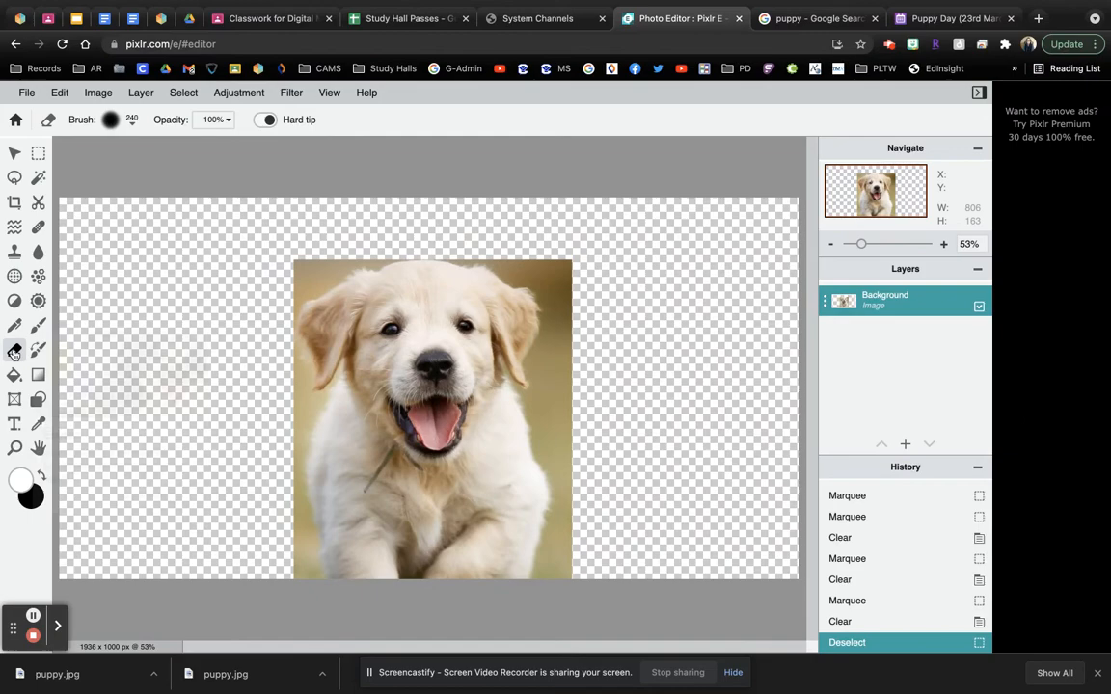
- Enlarge the view to about 157% and move the puppy layer to about X 564, Y 295 with the Arrange tool
{"action": "scroll", "coordinate": [243, 421], "scroll_direction": "down", "scroll_amount": 3}
{"action": "scroll", "coordinate": [243, 422], "scroll_direction": "up", "scroll_amount": 4}
{"action": "scroll", "coordinate": [244, 423], "scroll_direction": "down", "scroll_amount": 1}
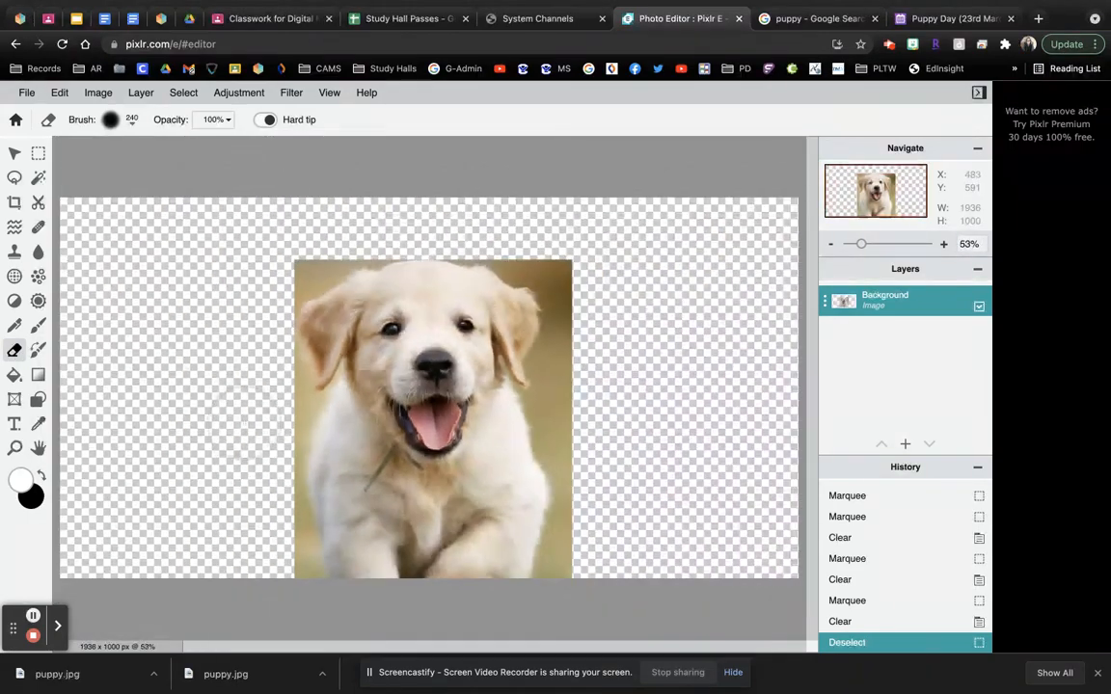
{"action": "scroll", "coordinate": [244, 423], "scroll_direction": "down", "scroll_amount": 2}
{"action": "left_click_drag", "start_coordinate": [852, 249], "coordinate": [882, 243]}
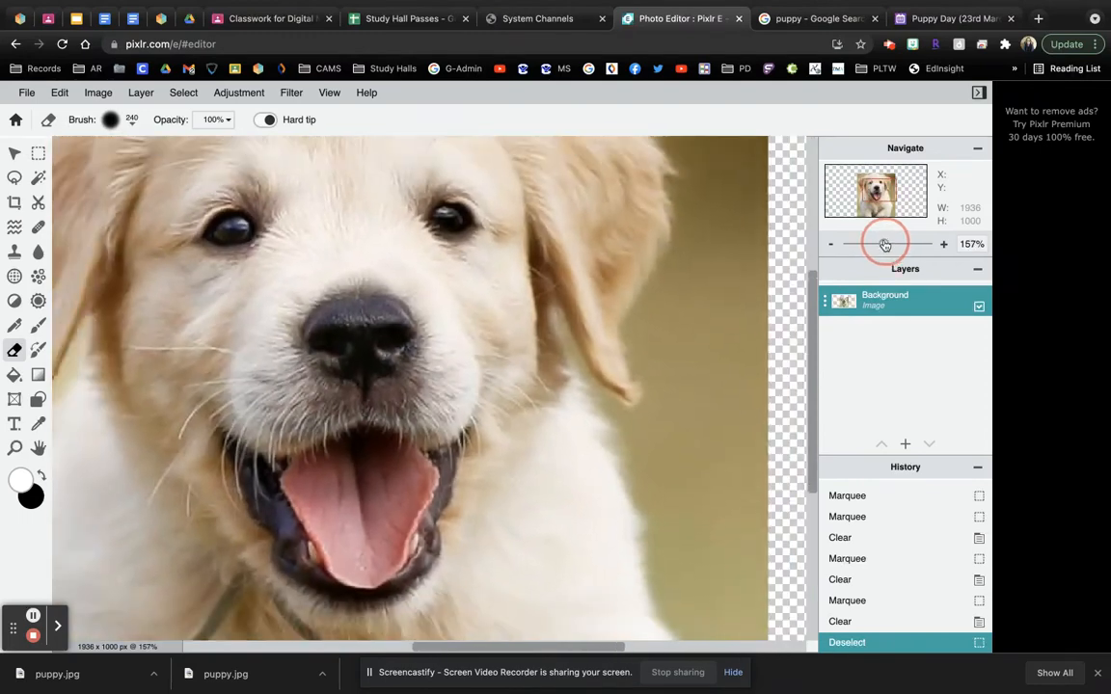
{"action": "left_click", "coordinate": [13, 153]}
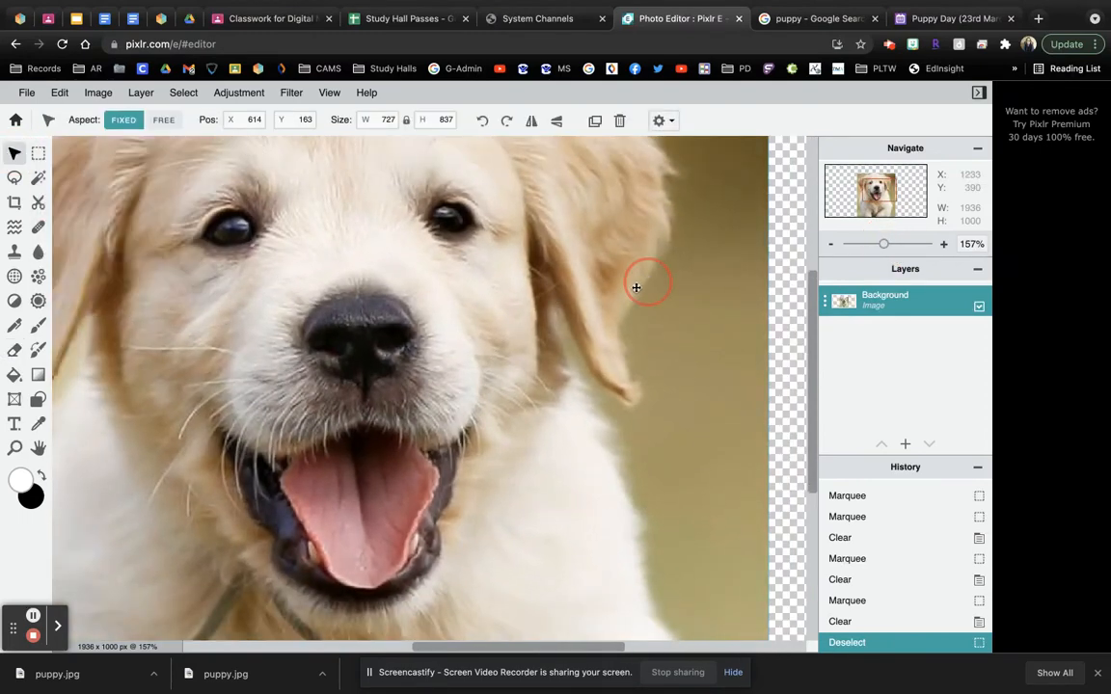
{"action": "left_click_drag", "start_coordinate": [639, 283], "coordinate": [383, 483]}
{"action": "left_click_drag", "start_coordinate": [273, 334], "coordinate": [478, 431]}
{"action": "left_click_drag", "start_coordinate": [393, 349], "coordinate": [389, 216]}
{"action": "left_click_drag", "start_coordinate": [528, 377], "coordinate": [535, 318]}
{"action": "left_click_drag", "start_coordinate": [565, 226], "coordinate": [565, 261]}
{"action": "left_click_drag", "start_coordinate": [884, 244], "coordinate": [883, 244]}
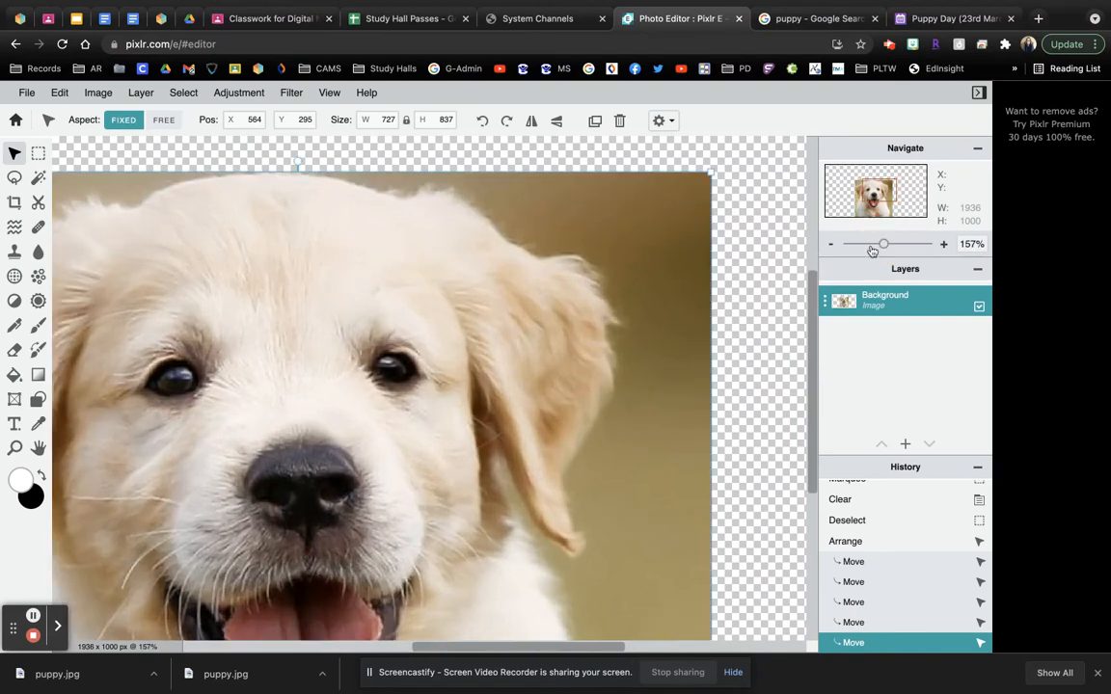
- Clear the background beside the head and right-hand ear using a Polygon Lasso selection about 288 by 286 px, and deselect it
{"action": "left_click", "coordinate": [14, 177]}
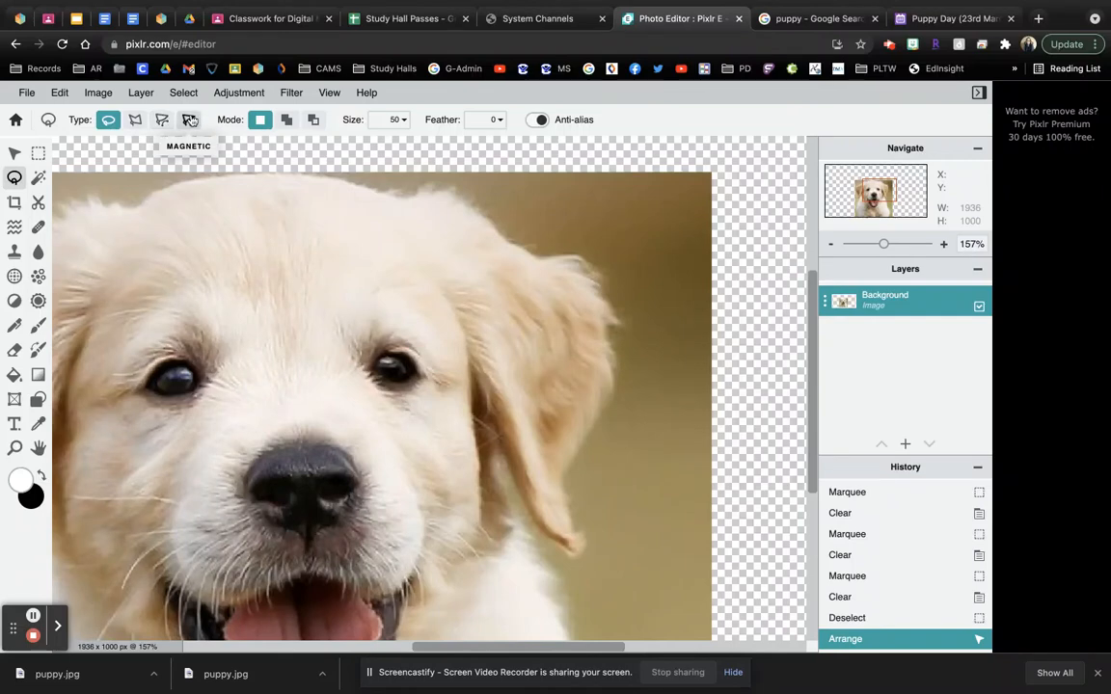
{"action": "left_click", "coordinate": [136, 120]}
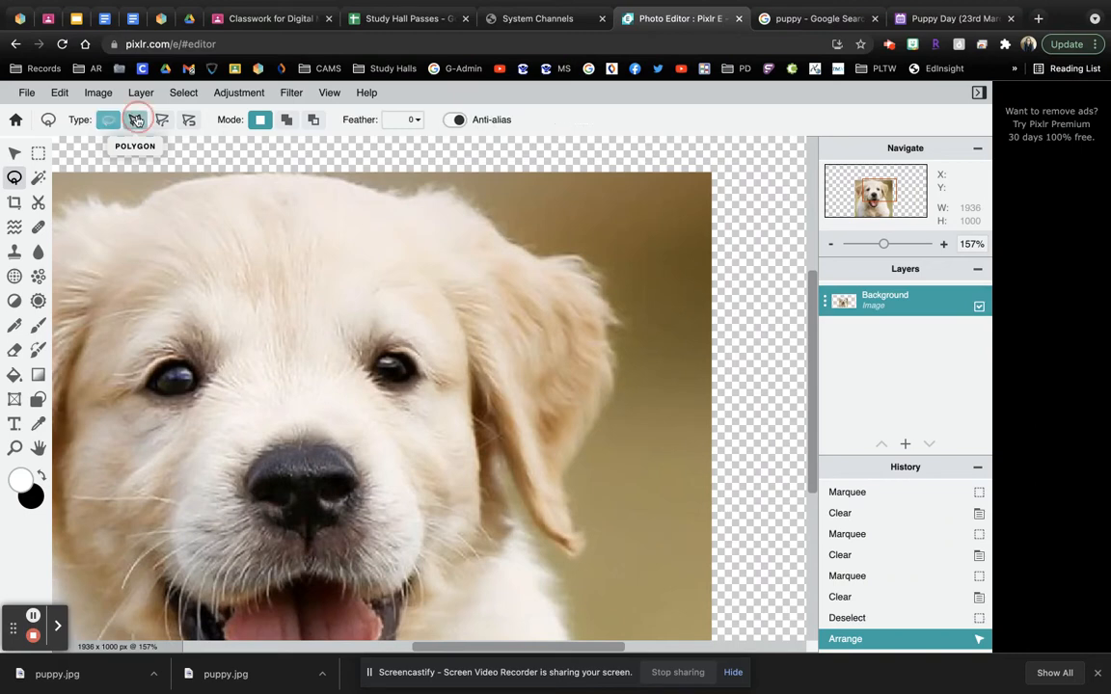
{"action": "left_click", "coordinate": [455, 190]}
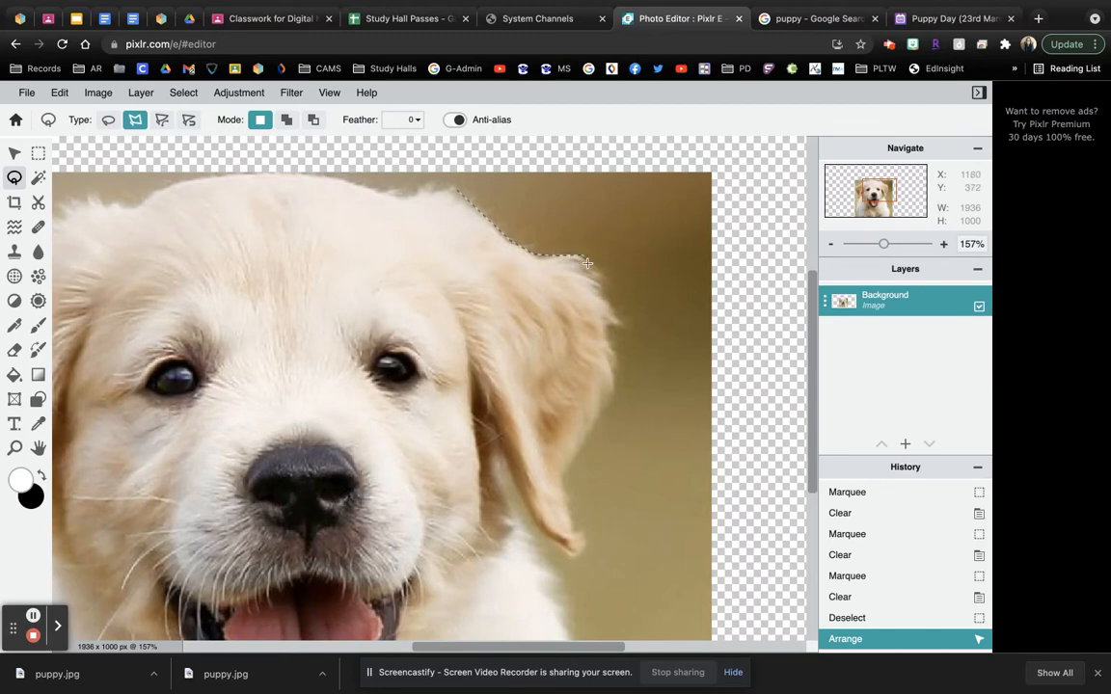
{"action": "left_click", "coordinate": [608, 341]}
{"action": "left_click", "coordinate": [772, 474]}
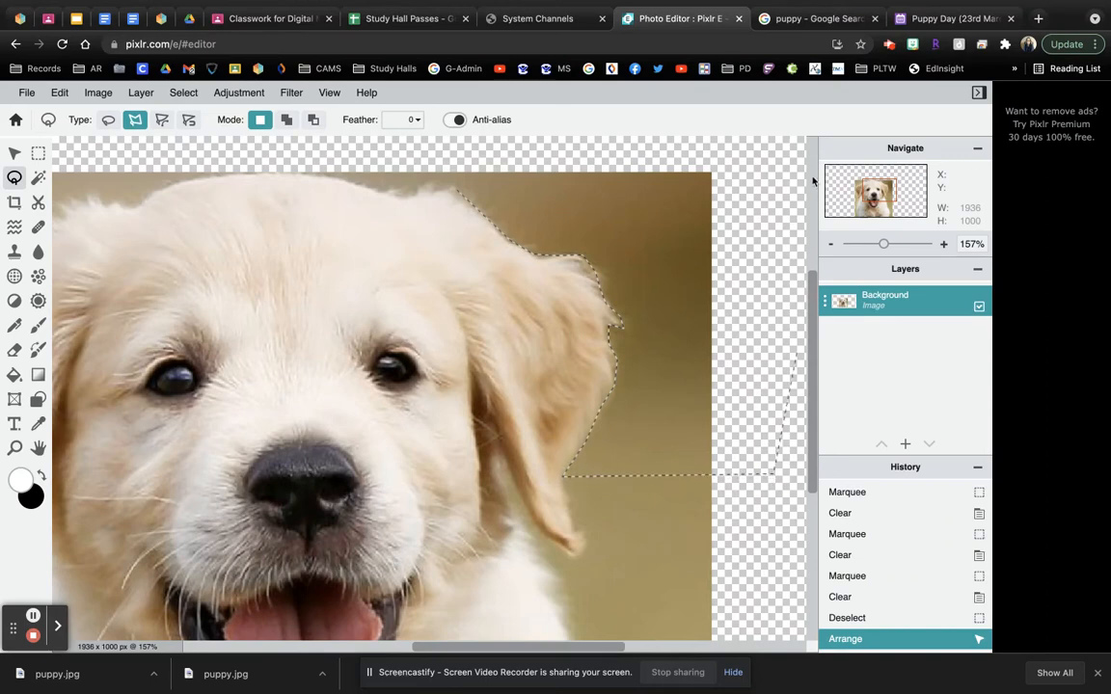
{"action": "left_click", "coordinate": [762, 156]}
{"action": "left_click", "coordinate": [461, 195]}
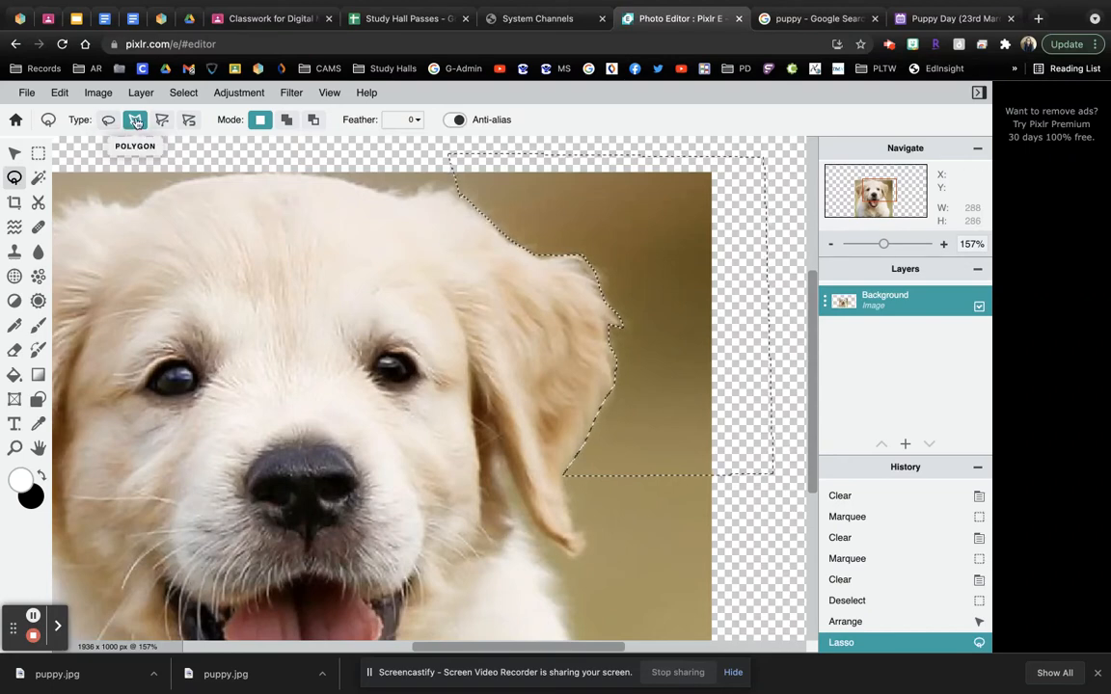
{"action": "key", "text": "Delete"}
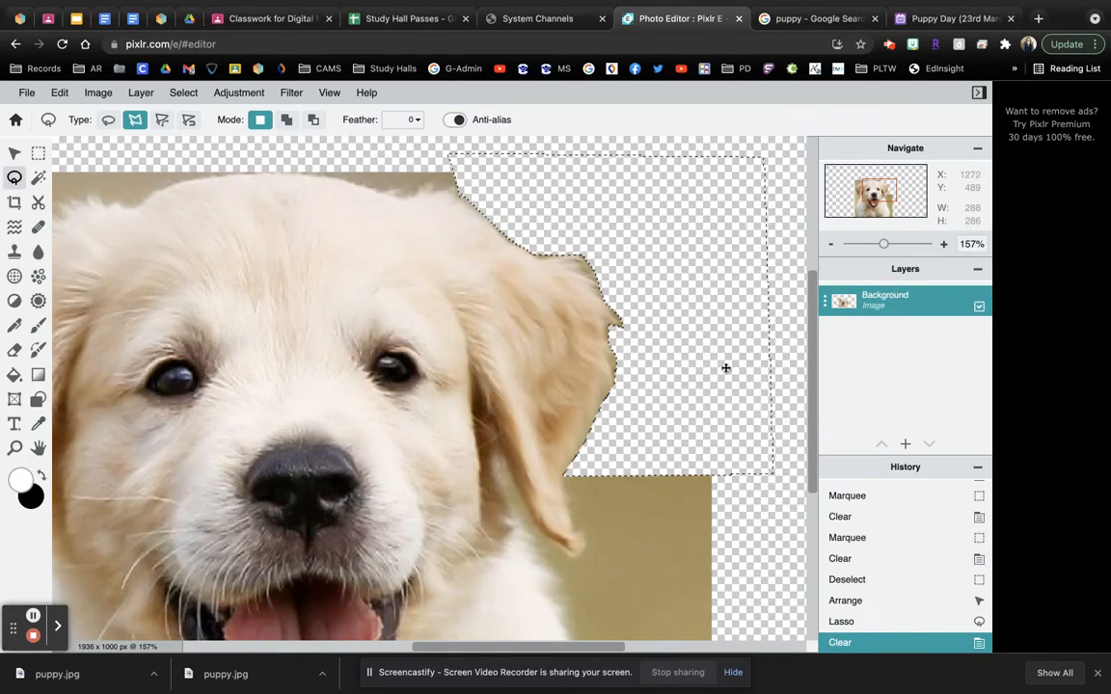
{"action": "mouse_move", "coordinate": [883, 244]}
{"action": "left_mouse_down"}
{"action": "mouse_move", "coordinate": [852, 245]}
{"action": "mouse_move", "coordinate": [895, 243]}
{"action": "mouse_move", "coordinate": [870, 243]}
{"action": "left_mouse_up"}
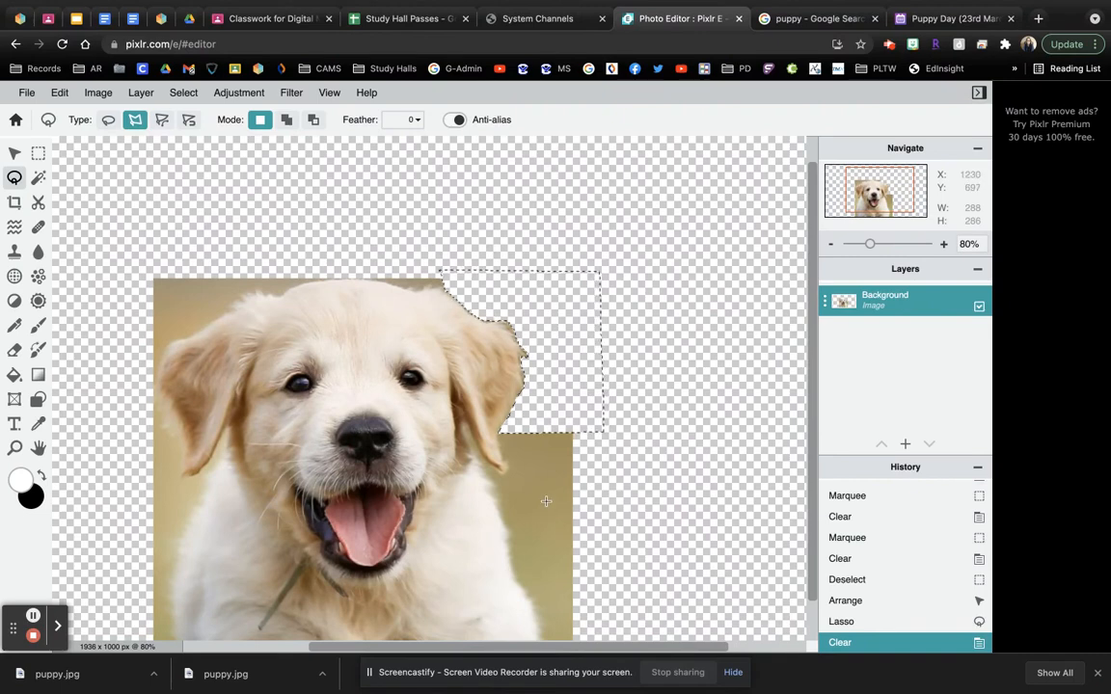
{"action": "left_click_drag", "start_coordinate": [869, 244], "coordinate": [886, 246]}
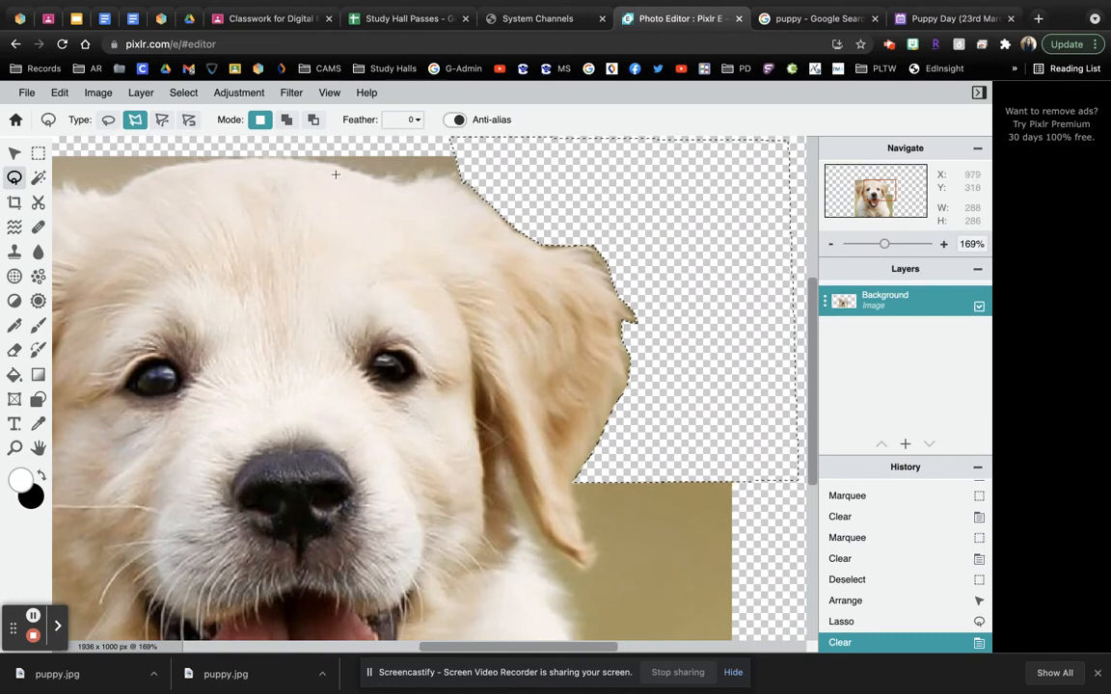
{"action": "left_click", "coordinate": [183, 93]}
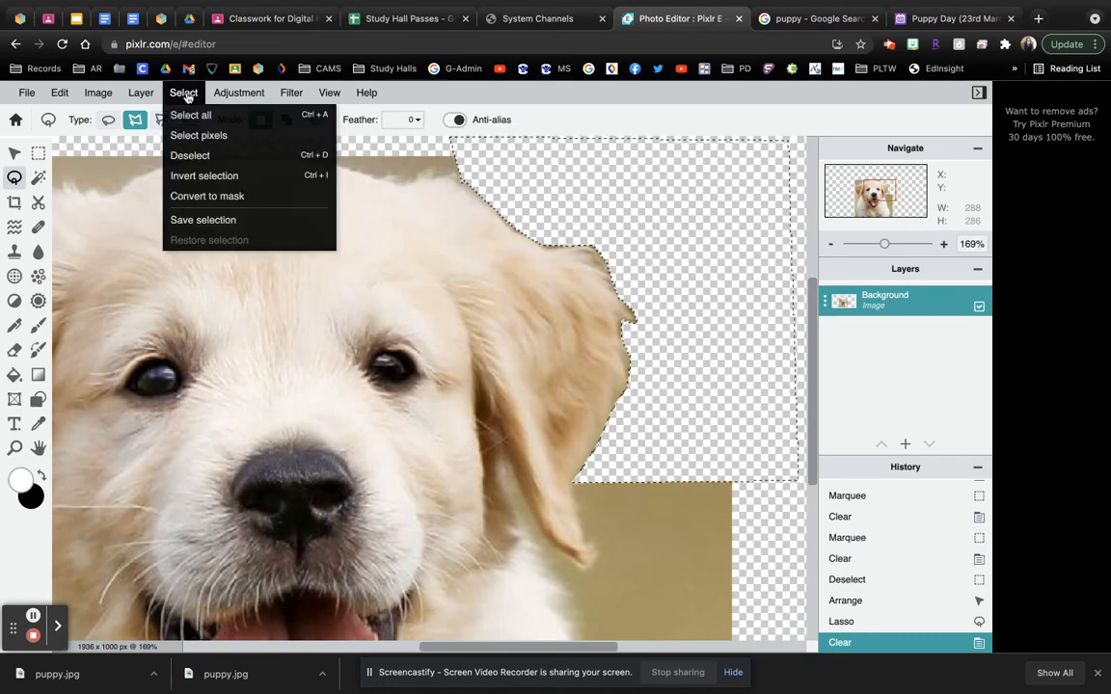
{"action": "left_click", "coordinate": [187, 155]}
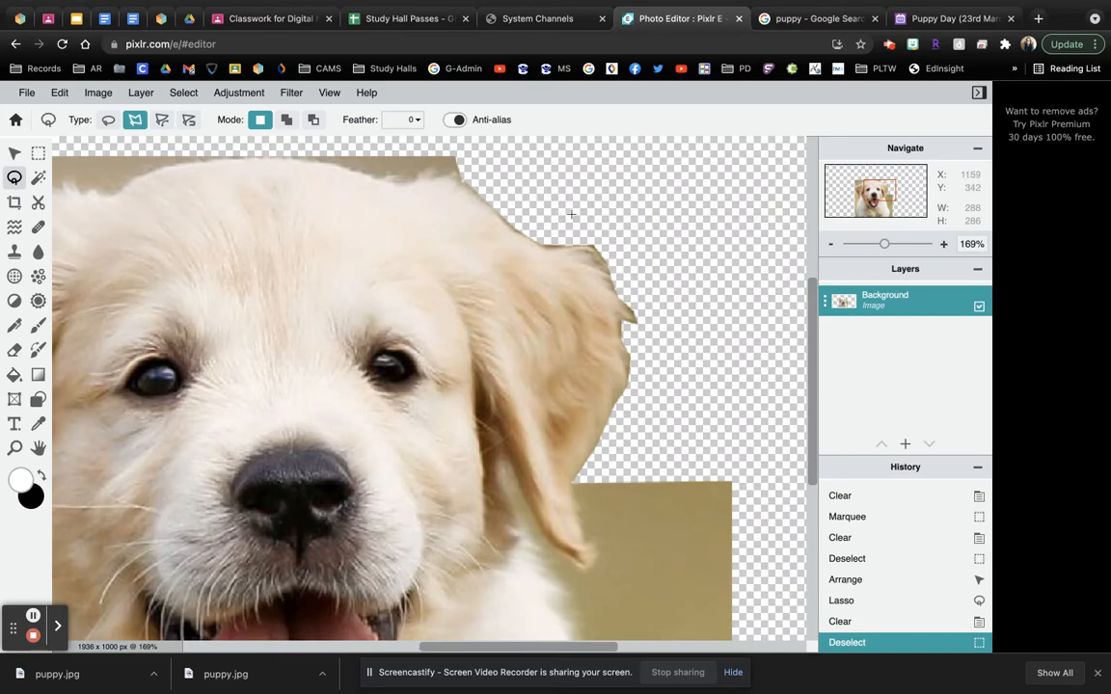
- Move the enlarged puppy layer to about X 572, Y 452 so the leftover background above the head can be worked on
{"action": "left_click_drag", "start_coordinate": [888, 247], "coordinate": [908, 244]}
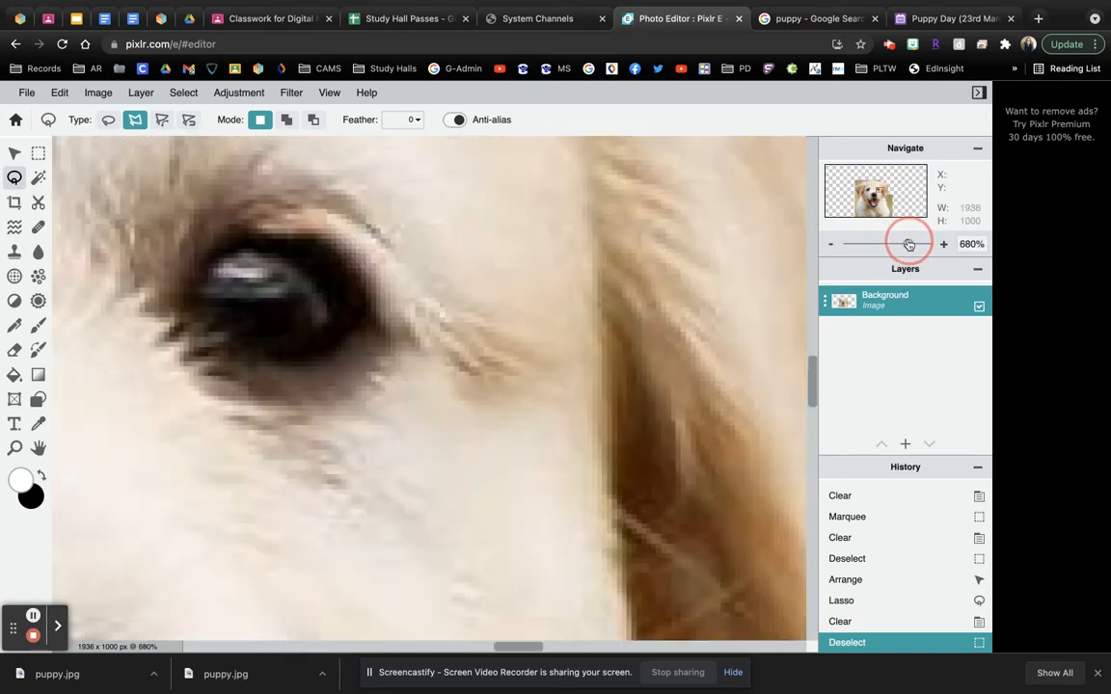
{"action": "left_click", "coordinate": [15, 152]}
{"action": "left_click_drag", "start_coordinate": [381, 241], "coordinate": [414, 492]}
{"action": "left_click_drag", "start_coordinate": [332, 290], "coordinate": [285, 543]}
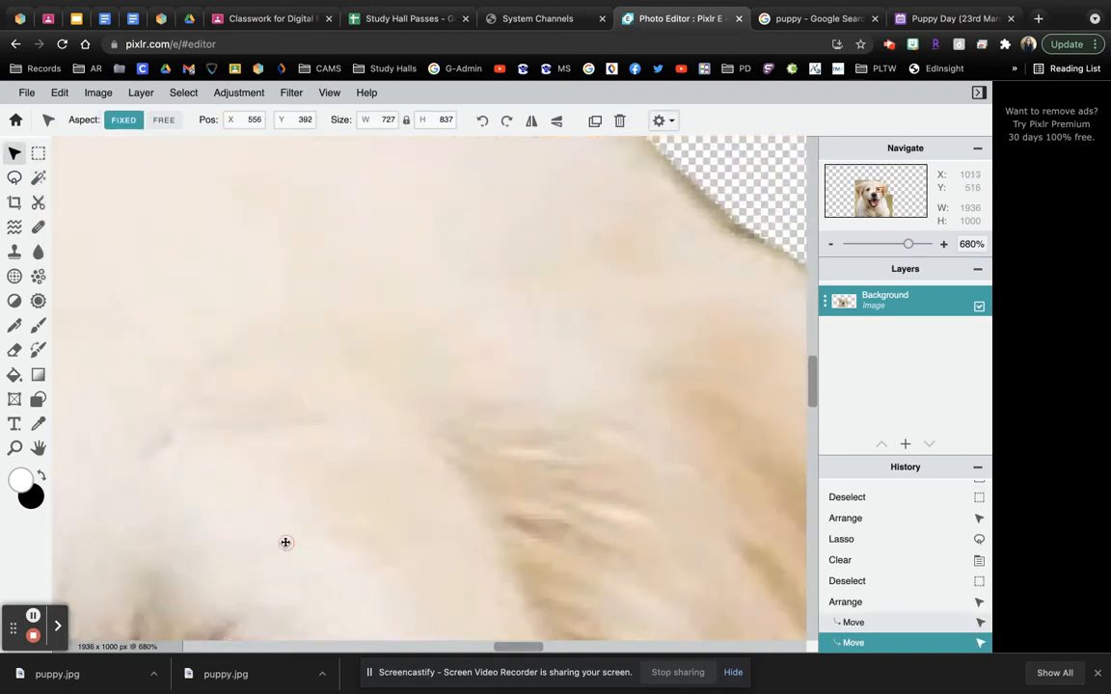
{"action": "left_click_drag", "start_coordinate": [459, 174], "coordinate": [404, 390]}
{"action": "left_click_drag", "start_coordinate": [404, 300], "coordinate": [450, 295]}
{"action": "left_click_drag", "start_coordinate": [419, 338], "coordinate": [453, 343]}
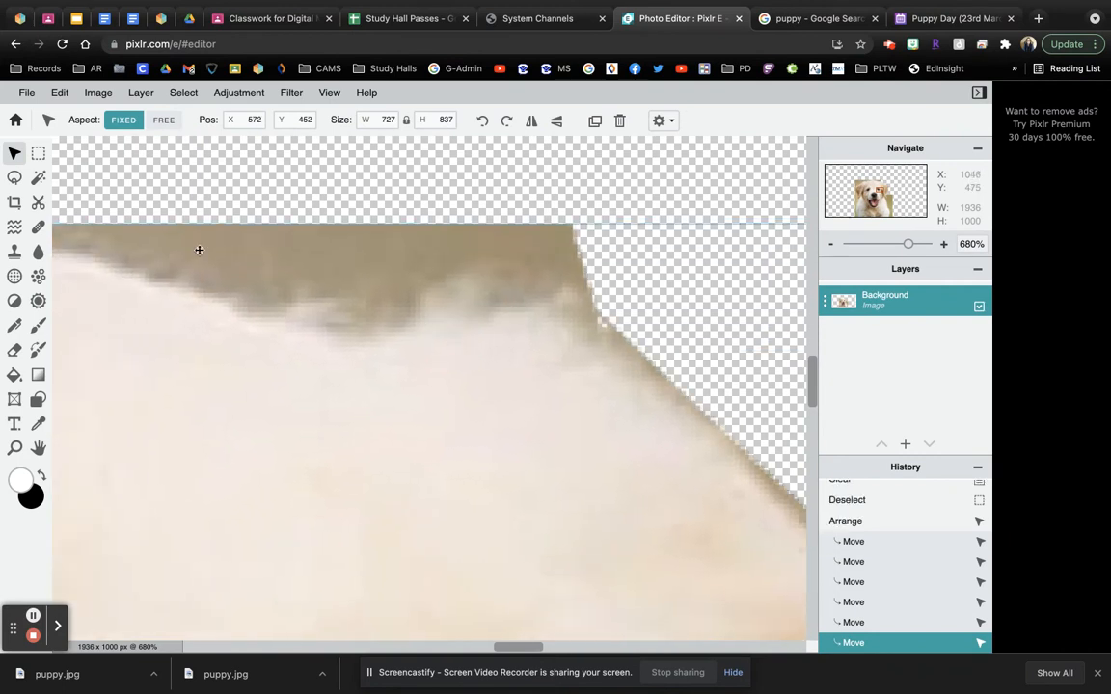
- Clear the leftover background along the top of the head using a Polygon Lasso selection about 124 by 39 px, and deselect it
{"action": "left_click", "coordinate": [14, 177]}
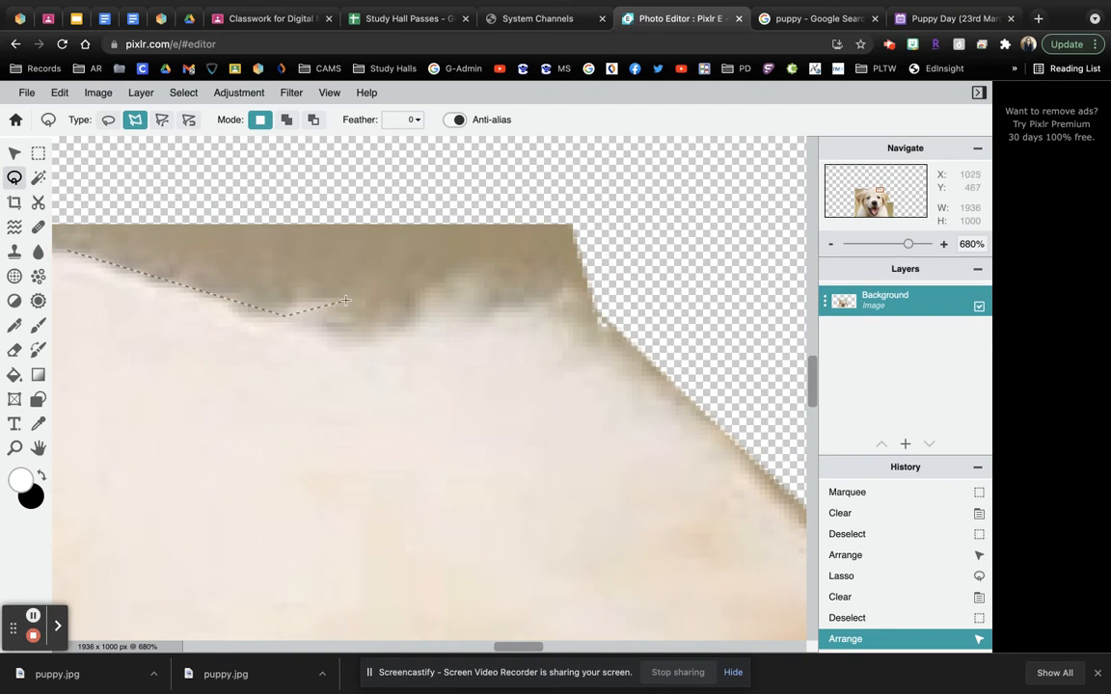
{"action": "left_click", "coordinate": [349, 337]}
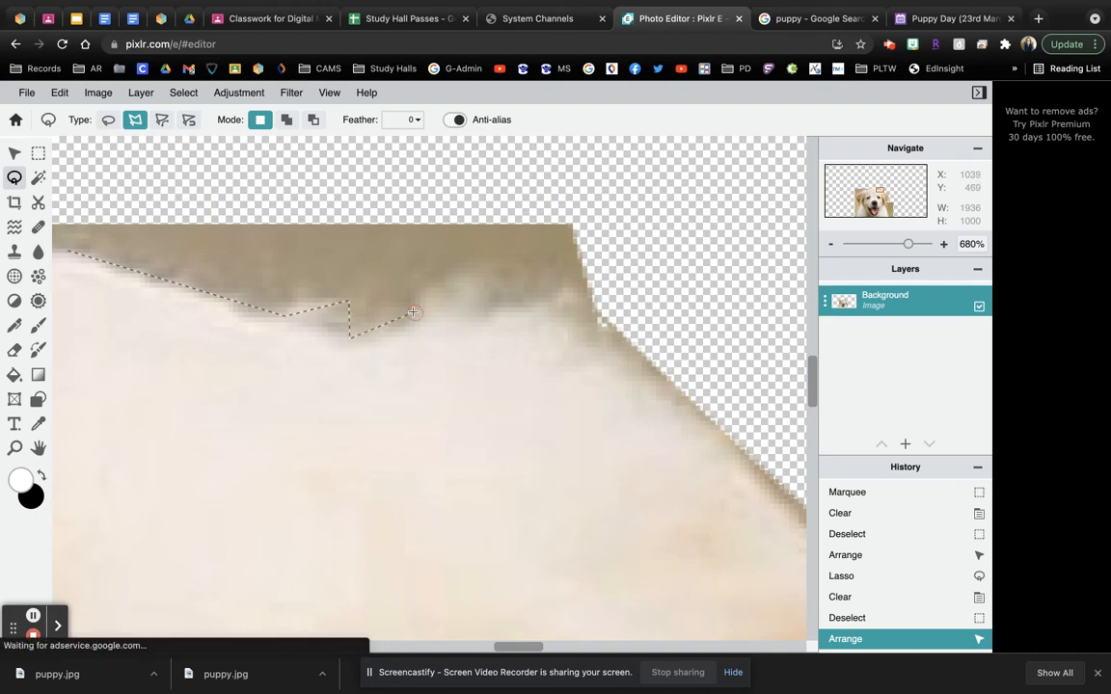
{"action": "left_click", "coordinate": [519, 277]}
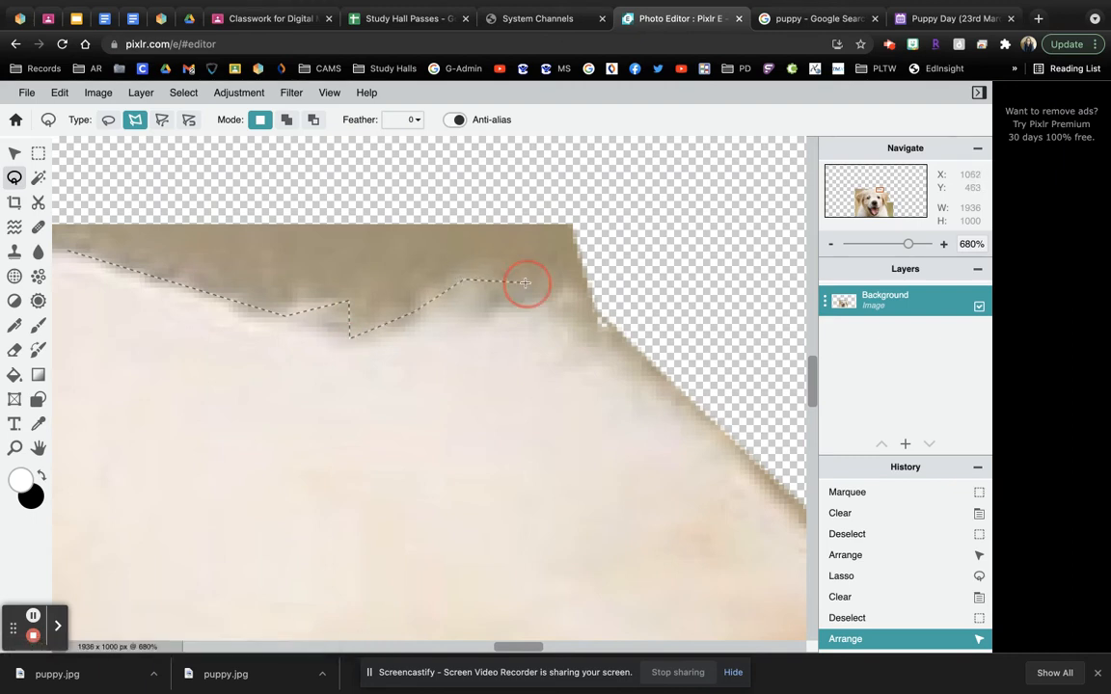
{"action": "left_click", "coordinate": [590, 293]}
{"action": "left_click", "coordinate": [582, 171]}
{"action": "left_click", "coordinate": [237, 152]}
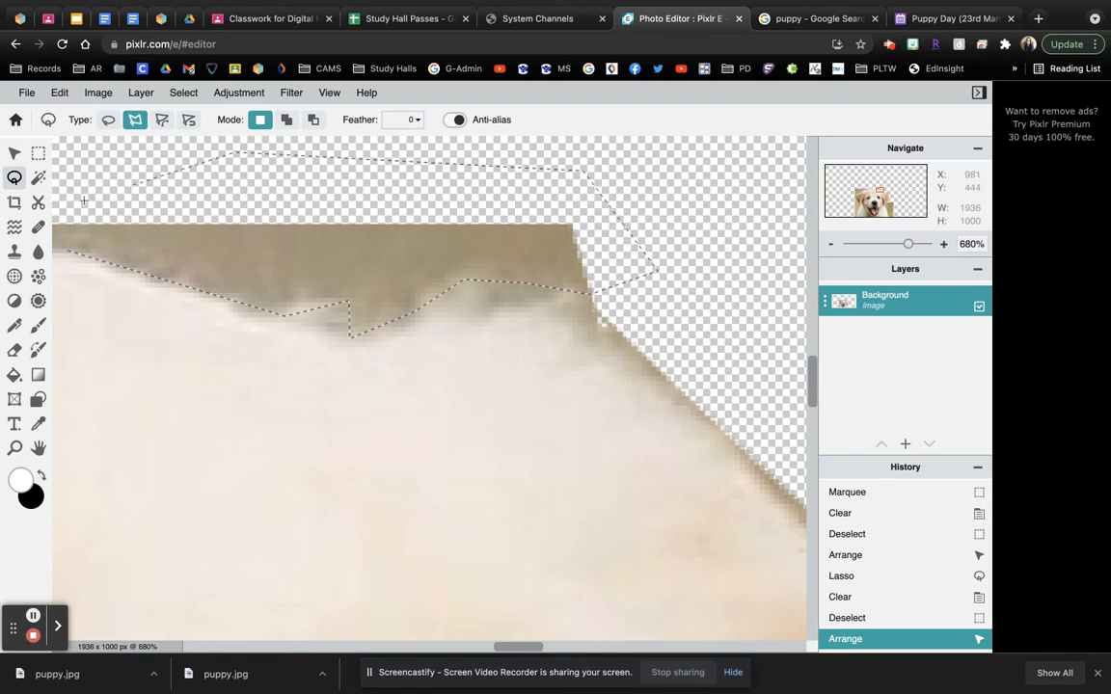
{"action": "left_click", "coordinate": [66, 247]}
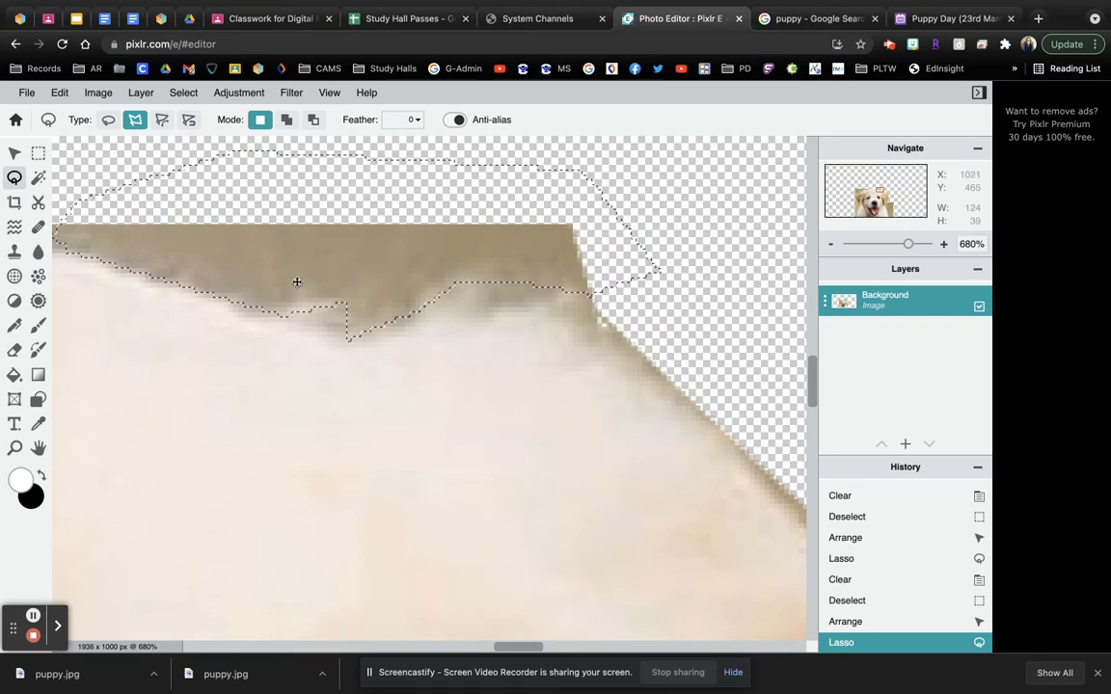
{"action": "key", "text": "Delete"}
{"action": "left_click_drag", "start_coordinate": [907, 244], "coordinate": [870, 242]}
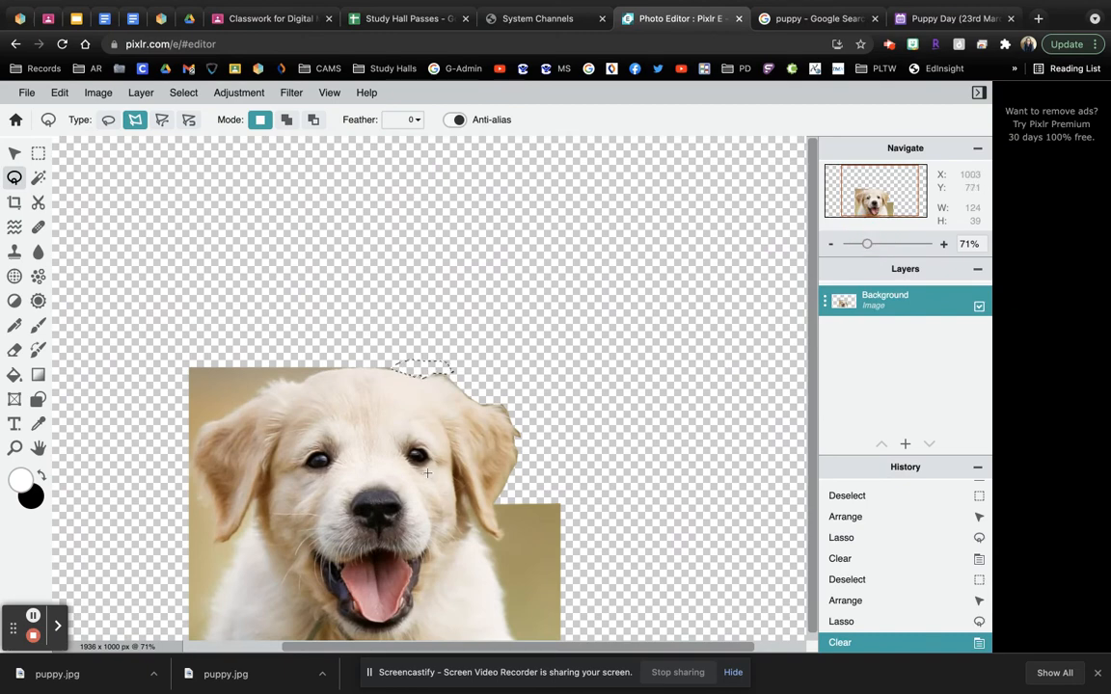
{"action": "left_click", "coordinate": [183, 93]}
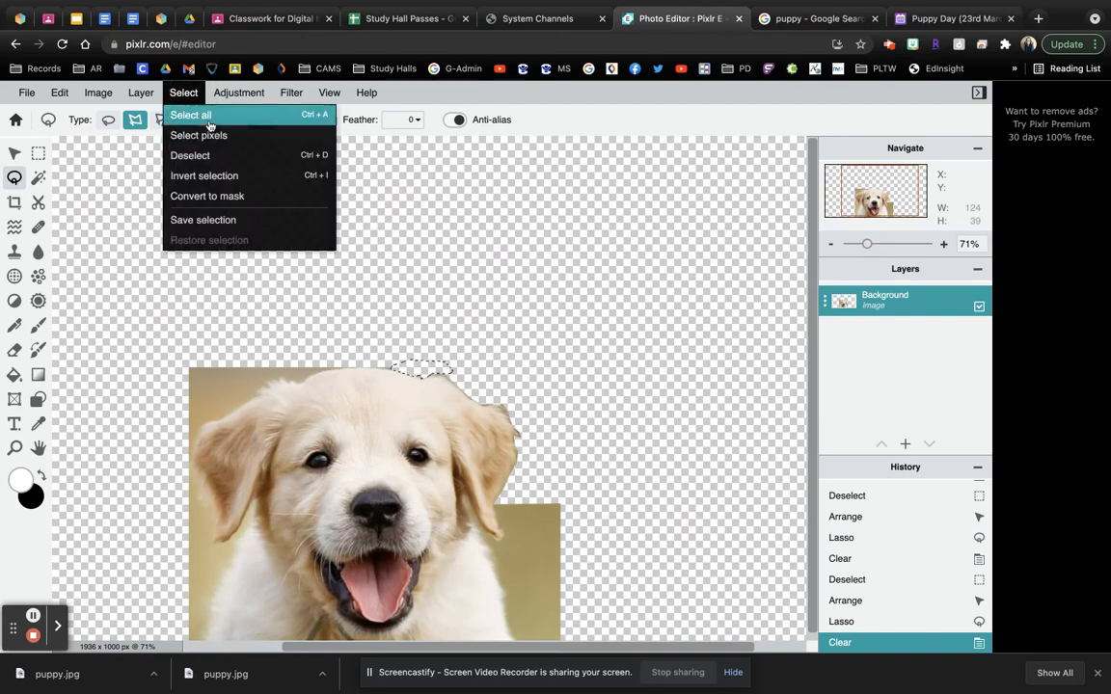
{"action": "left_click", "coordinate": [224, 156]}
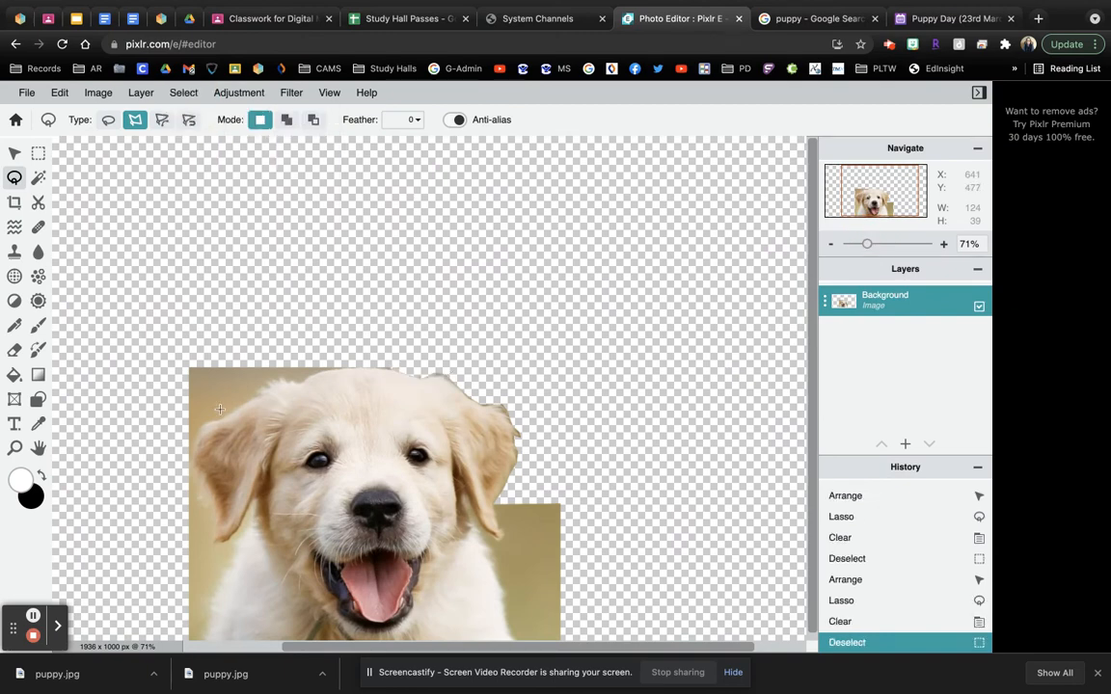
- Move the puppy layer up to about X 506, Y 20 so the whole photo fits inside the canvas
{"action": "left_click", "coordinate": [15, 154]}
{"action": "left_click_drag", "start_coordinate": [275, 487], "coordinate": [260, 286]}
{"action": "left_click_drag", "start_coordinate": [409, 422], "coordinate": [385, 399]}
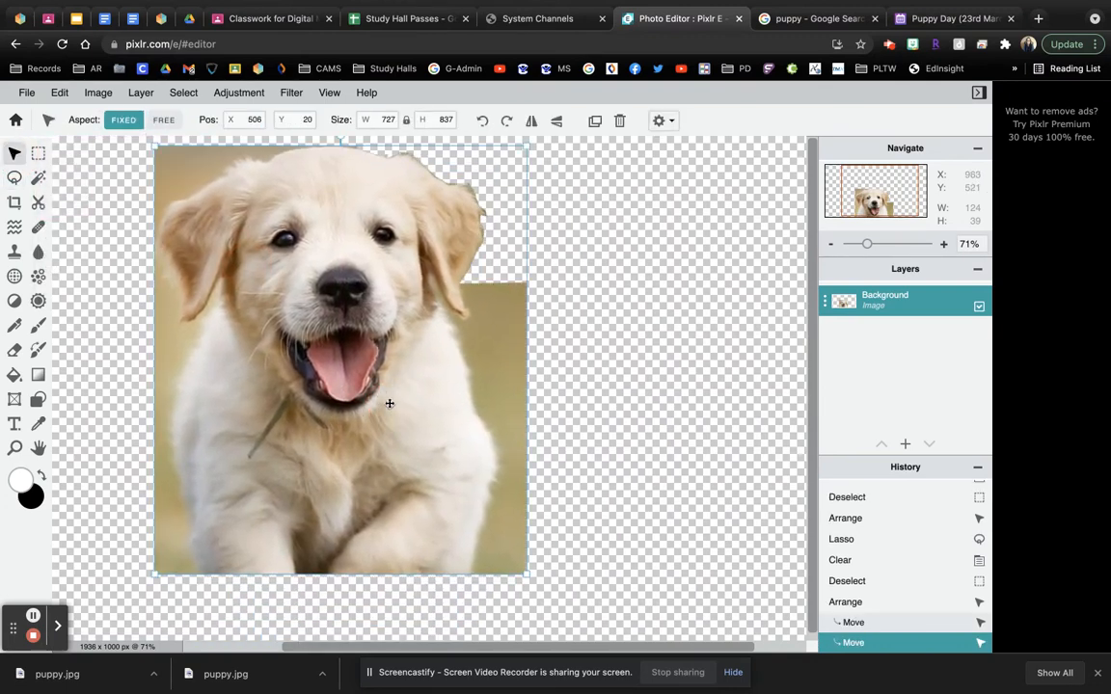
- Clear the background around the right-hand ear's tip and upper shoulder using a Polygon Lasso selection about 175 px wide, and deselect it
{"action": "left_click_drag", "start_coordinate": [867, 244], "coordinate": [896, 244]}
{"action": "left_click_drag", "start_coordinate": [810, 375], "coordinate": [811, 301]}
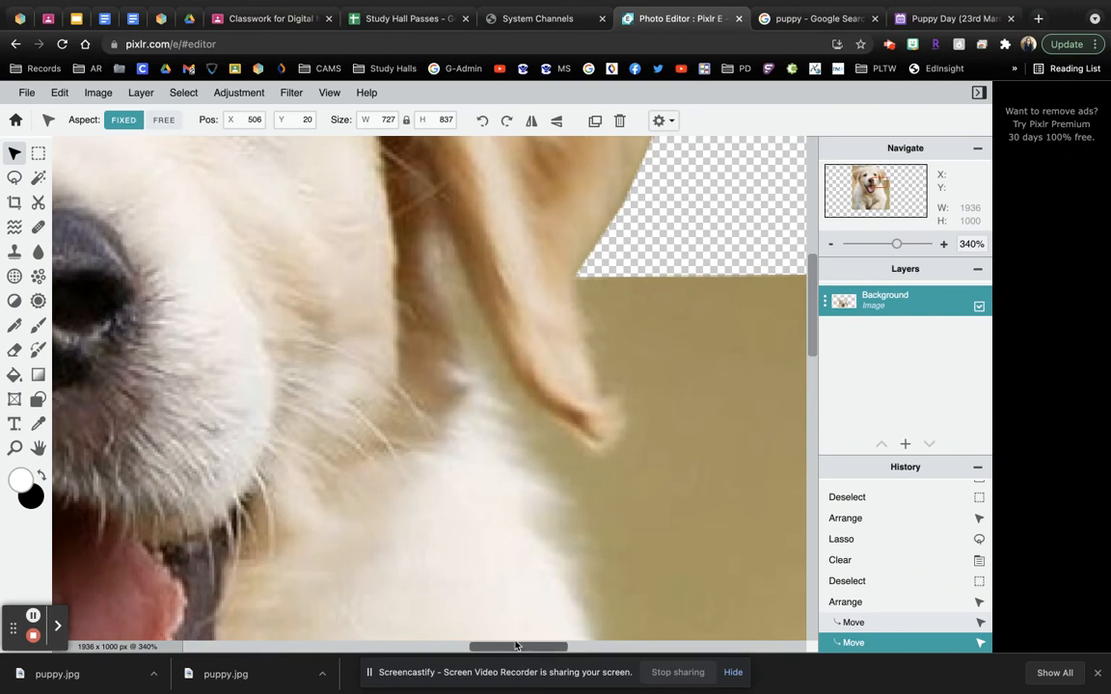
{"action": "left_click_drag", "start_coordinate": [505, 645], "coordinate": [547, 655]}
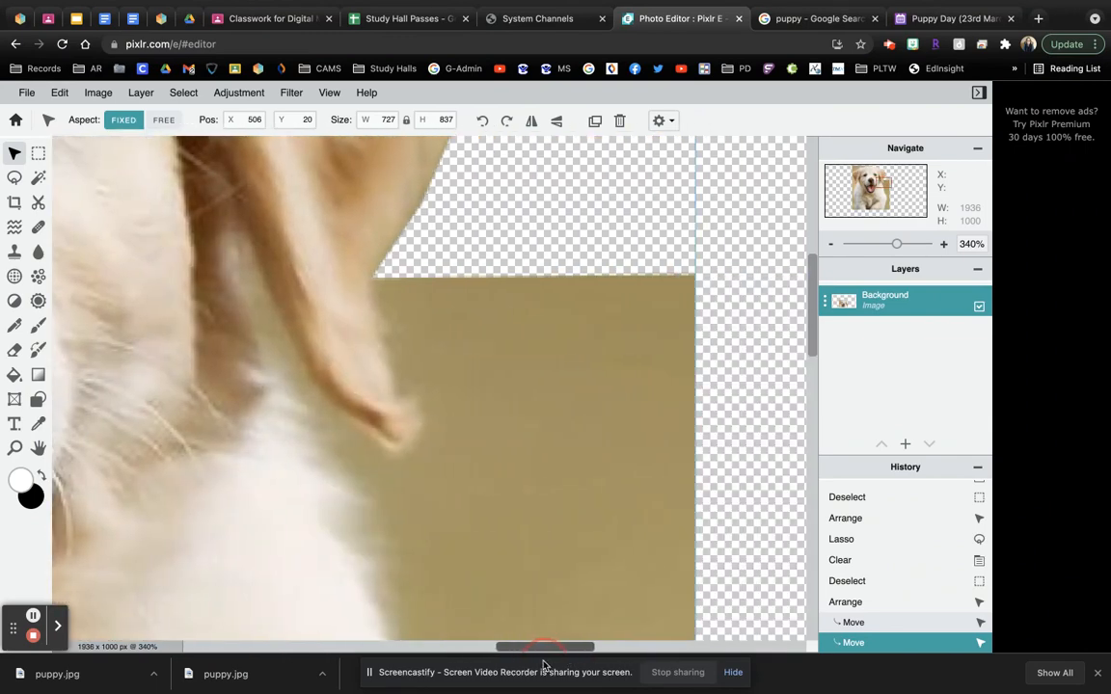
{"action": "left_click", "coordinate": [16, 181]}
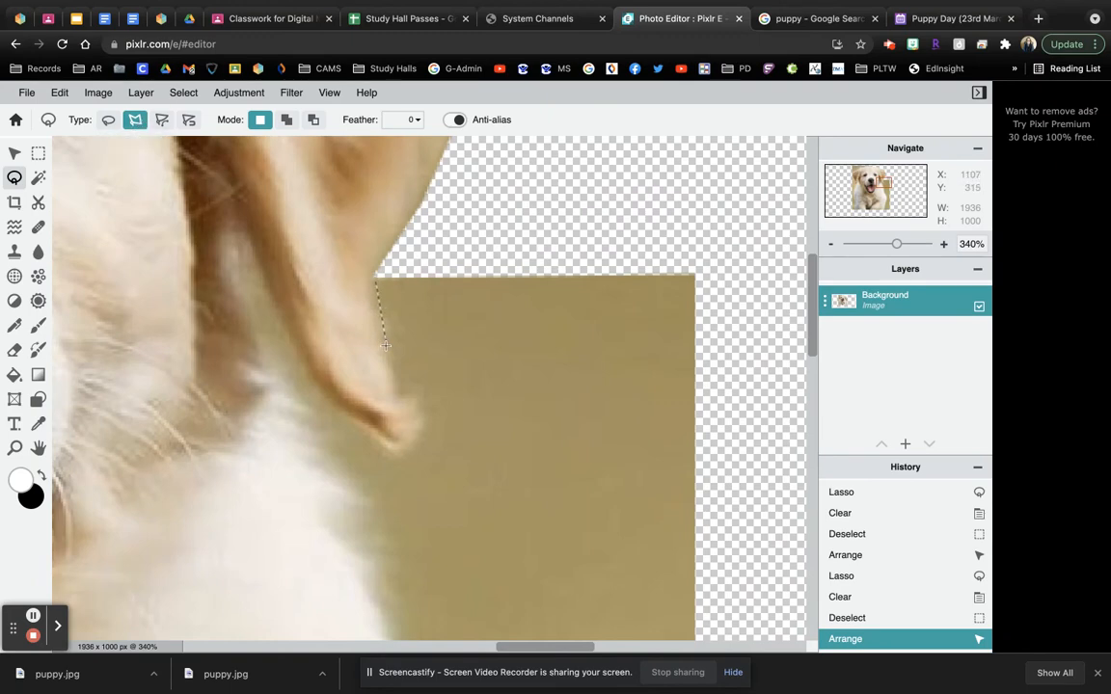
{"action": "left_click", "coordinate": [396, 387]}
{"action": "left_click", "coordinate": [417, 436]}
{"action": "left_click", "coordinate": [396, 453]}
{"action": "left_click", "coordinate": [320, 406]}
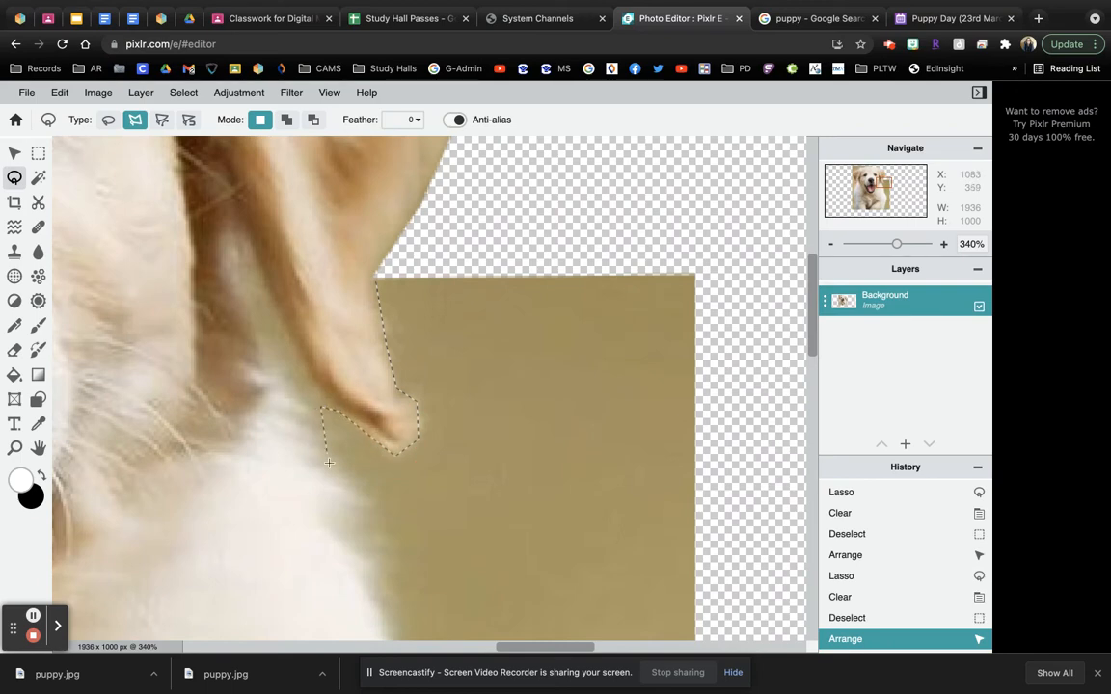
{"action": "left_click", "coordinate": [386, 631]}
{"action": "left_click", "coordinate": [732, 629]}
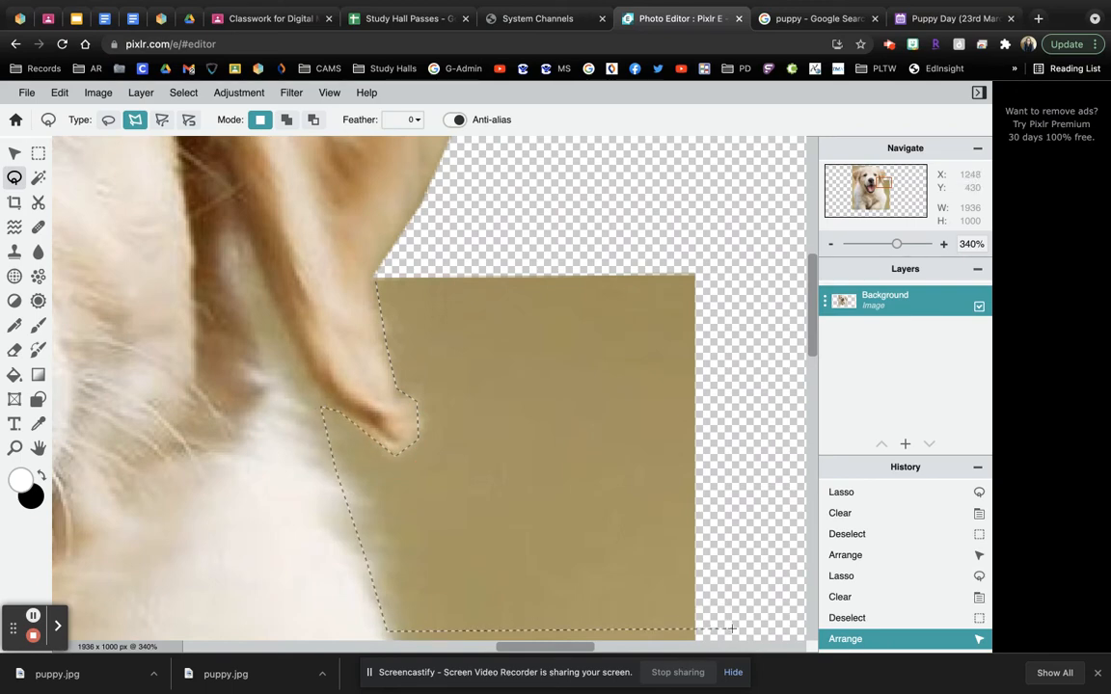
{"action": "left_click", "coordinate": [746, 245]}
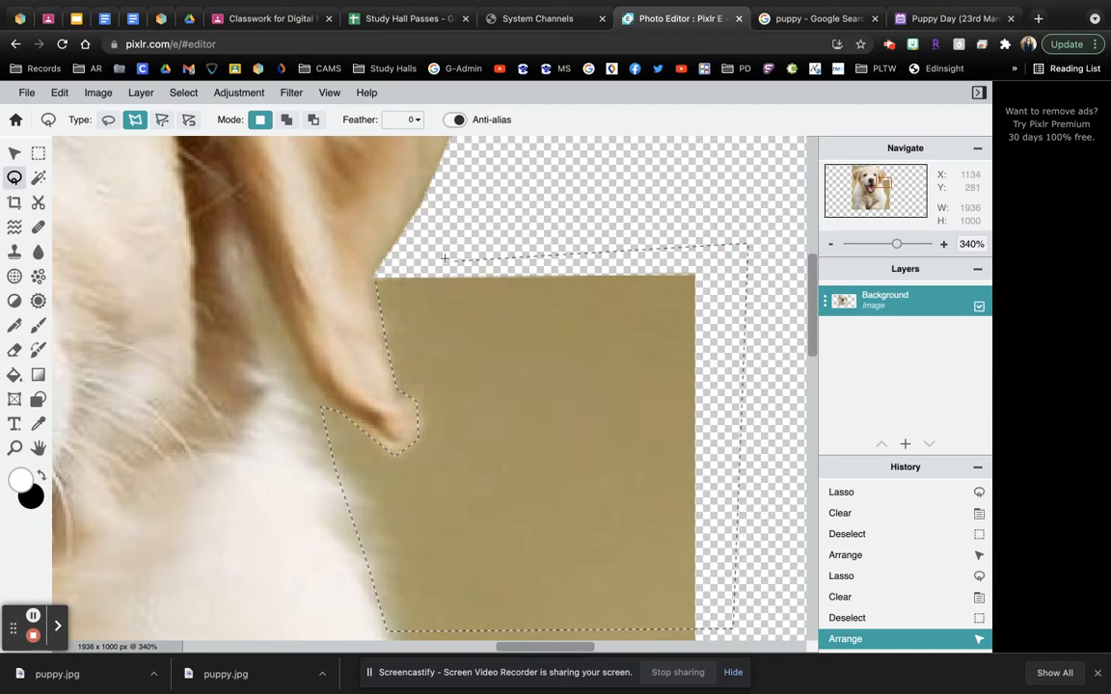
{"action": "left_click", "coordinate": [377, 273]}
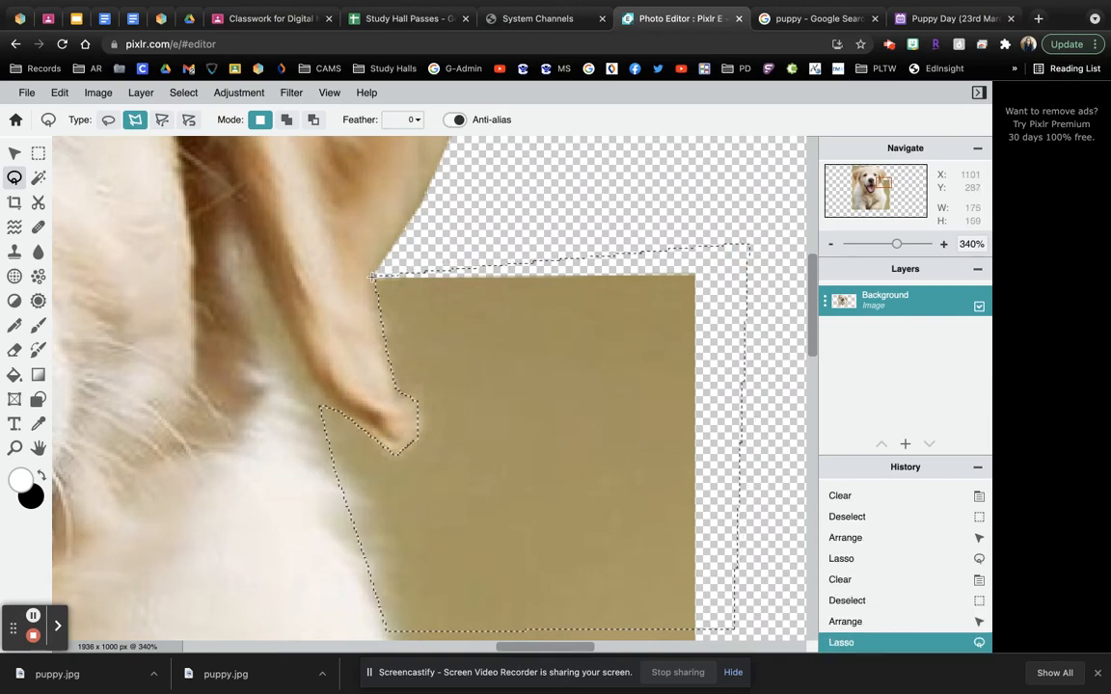
{"action": "key", "text": "Delete"}
{"action": "left_click_drag", "start_coordinate": [813, 307], "coordinate": [803, 390]}
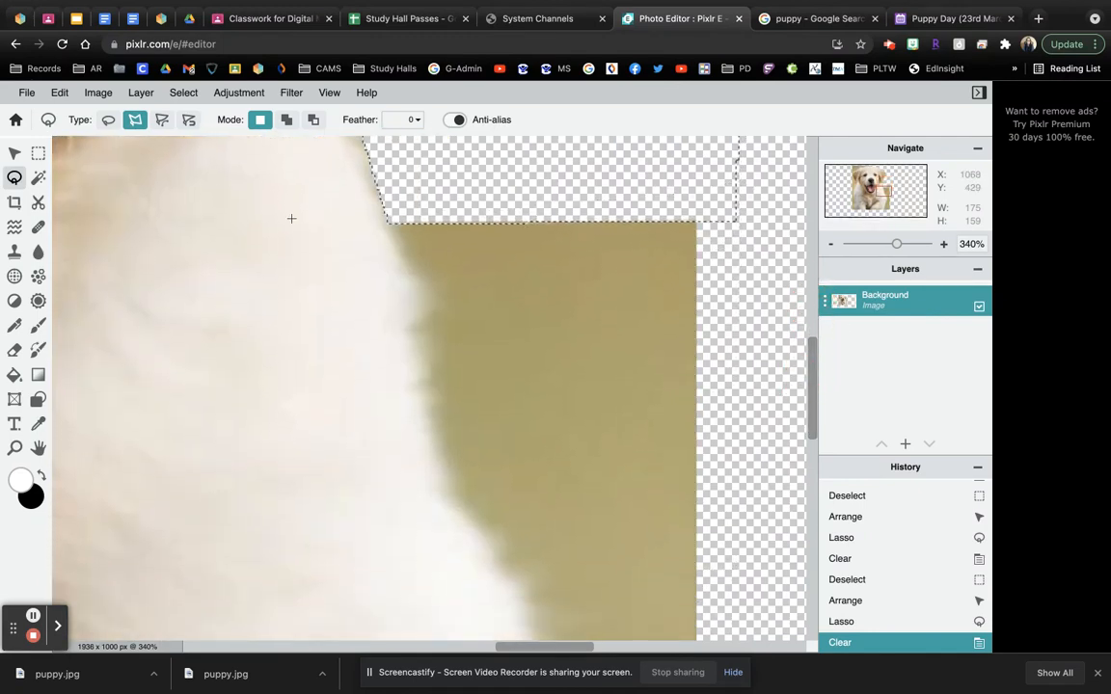
{"action": "left_click", "coordinate": [184, 94]}
{"action": "left_click", "coordinate": [189, 154]}
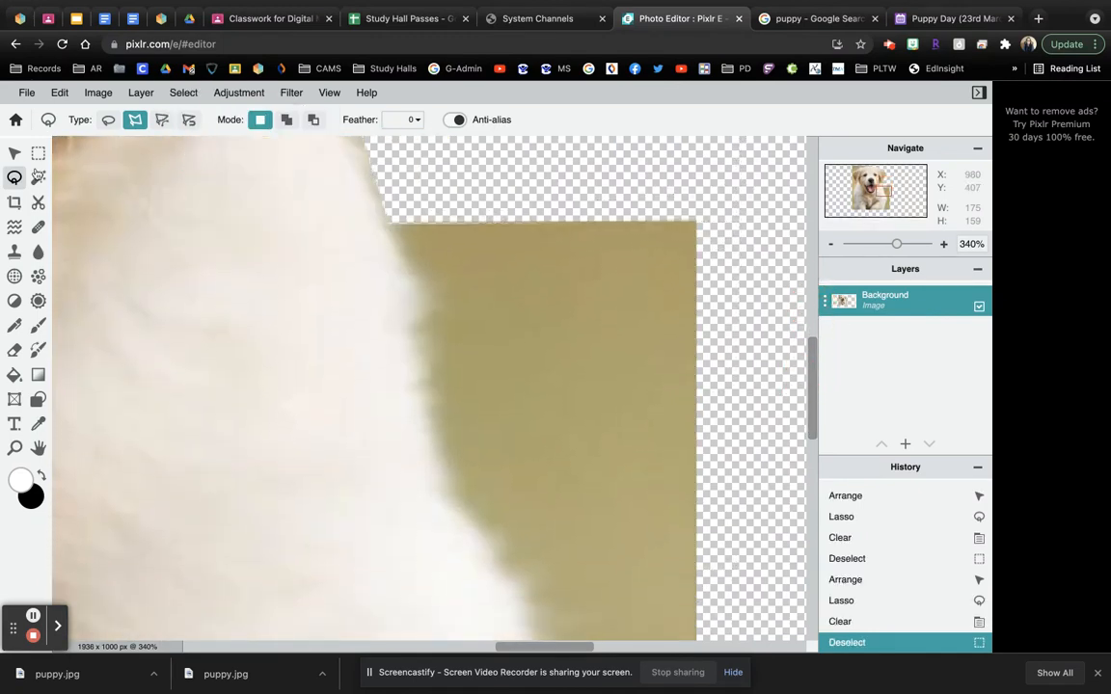
- Clear the background beside the puppy's right-hand shoulder using a Polygon Lasso selection about 155 by 185 px, and deselect it
{"action": "left_click", "coordinate": [17, 180]}
{"action": "left_click", "coordinate": [392, 224]}
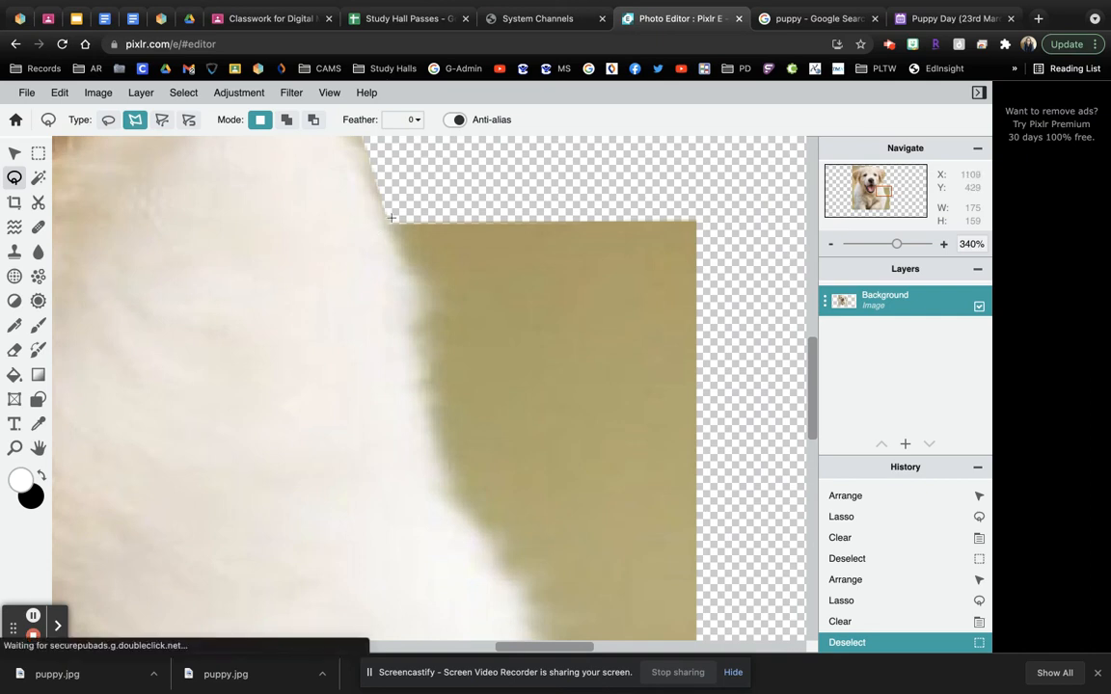
{"action": "left_click", "coordinate": [431, 298]}
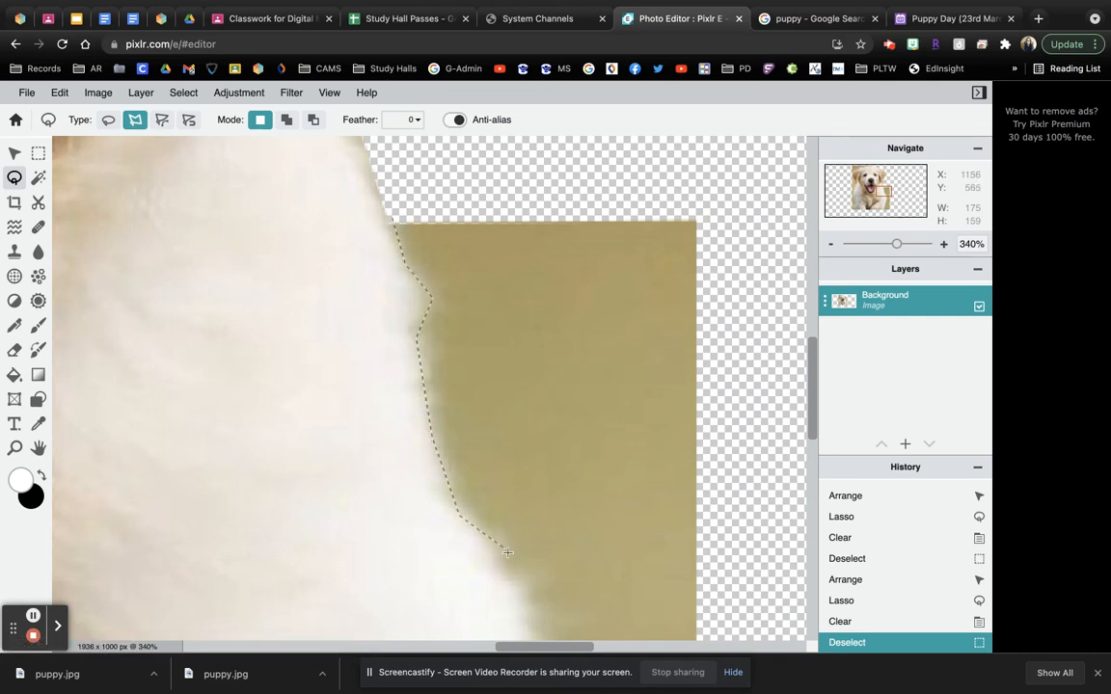
{"action": "mouse_move", "coordinate": [507, 561]}
{"action": "left_mouse_down"}
{"action": "mouse_move", "coordinate": [528, 623]}
{"action": "mouse_move", "coordinate": [546, 611]}
{"action": "left_mouse_up"}
{"action": "left_click", "coordinate": [555, 636]}
{"action": "left_click", "coordinate": [770, 624]}
{"action": "left_click", "coordinate": [761, 183]}
{"action": "left_click", "coordinate": [389, 218]}
{"action": "key", "text": "Delete"}
{"action": "left_click_drag", "start_coordinate": [811, 361], "coordinate": [810, 426]}
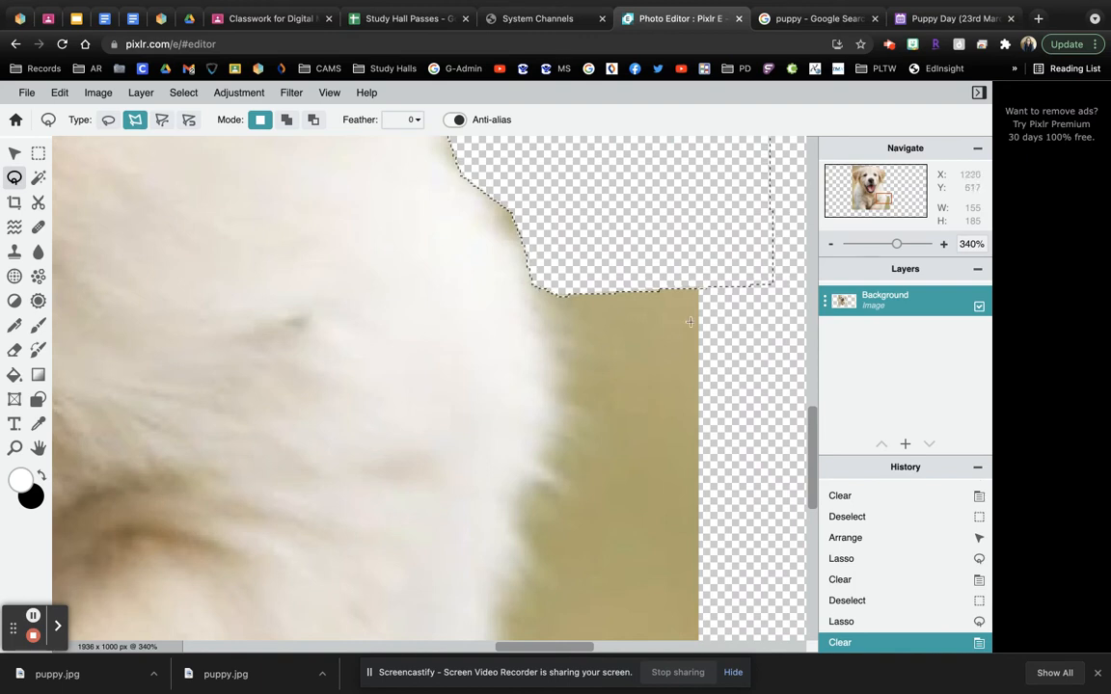
{"action": "left_click", "coordinate": [183, 93]}
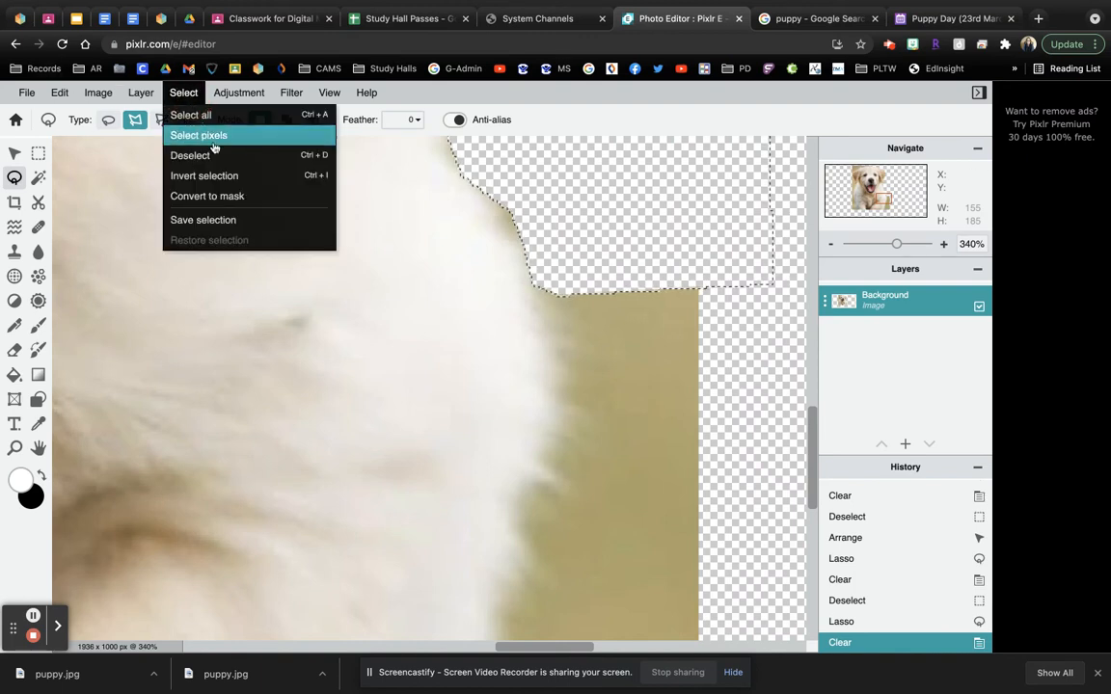
{"action": "left_click", "coordinate": [206, 152]}
- Clear the background strip below that, along the puppy's right-hand side, using a Polygon Lasso selection about 94 by 161 px, and deselect it
{"action": "left_click", "coordinate": [732, 260]}
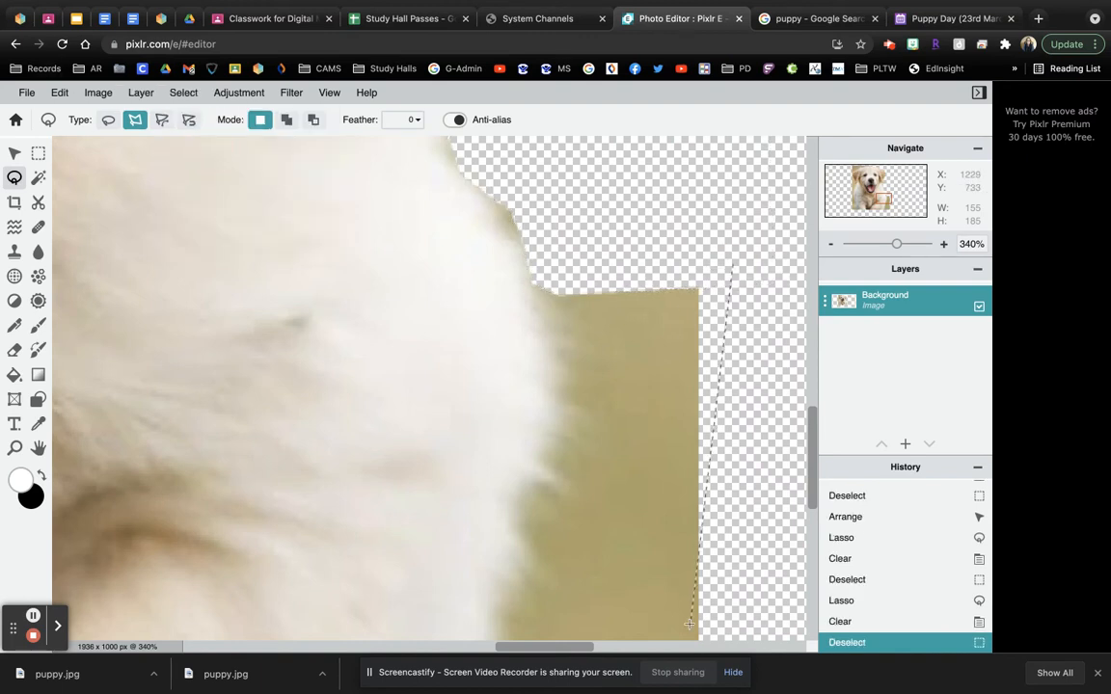
{"action": "left_click", "coordinate": [726, 631]}
{"action": "left_click", "coordinate": [507, 625]}
{"action": "left_click", "coordinate": [532, 563]}
{"action": "left_click", "coordinate": [523, 536]}
{"action": "left_click", "coordinate": [538, 481]}
{"action": "left_click", "coordinate": [563, 481]}
{"action": "left_click", "coordinate": [556, 451]}
{"action": "left_click", "coordinate": [583, 434]}
{"action": "left_click", "coordinate": [571, 380]}
{"action": "left_click", "coordinate": [566, 349]}
{"action": "left_click", "coordinate": [547, 311]}
{"action": "left_click", "coordinate": [541, 241]}
{"action": "double_click", "coordinate": [733, 260]}
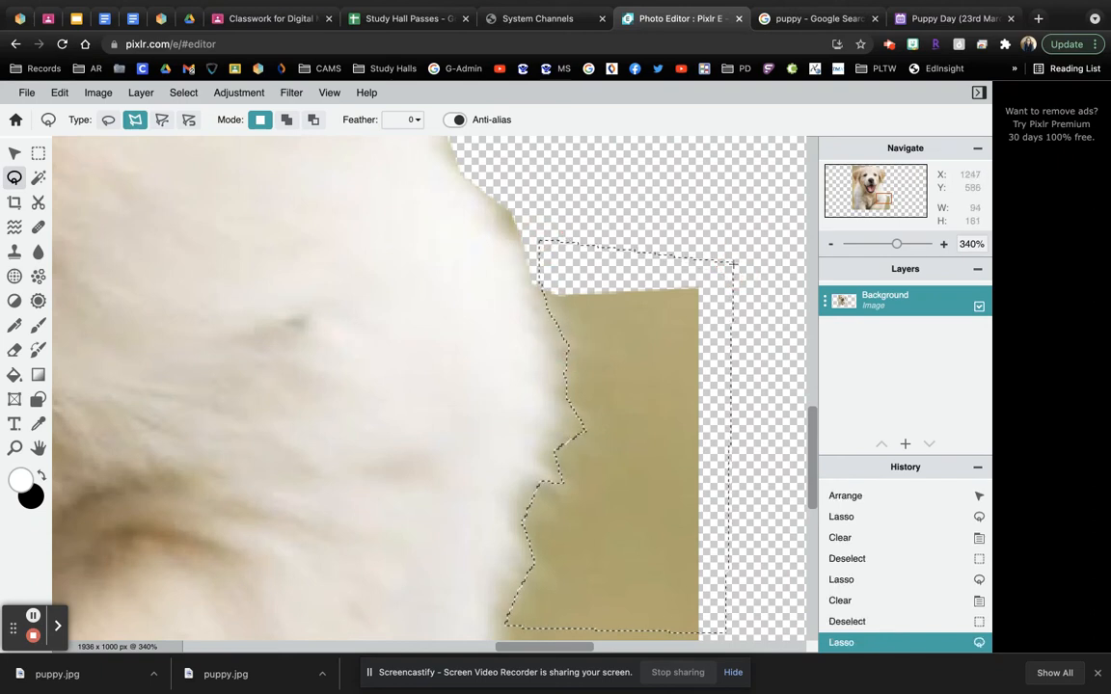
{"action": "key", "text": "Delete"}
{"action": "scroll", "coordinate": [811, 457], "scroll_direction": "down", "scroll_amount": 1}
{"action": "left_click_drag", "start_coordinate": [898, 245], "coordinate": [865, 245]}
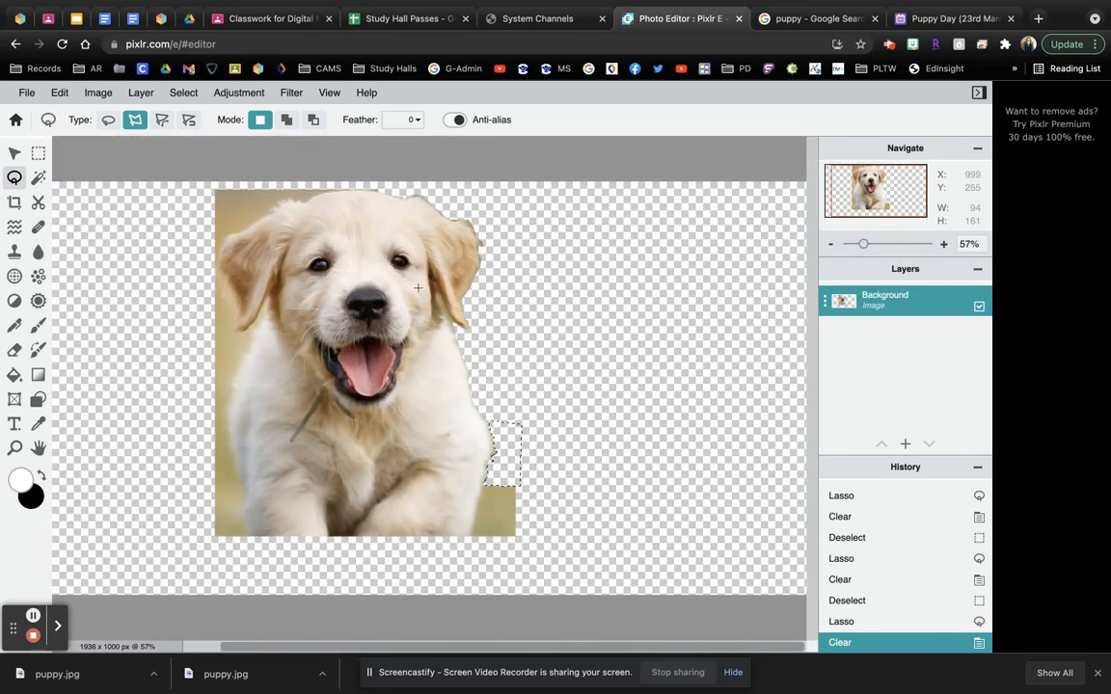
{"action": "left_click", "coordinate": [183, 93]}
{"action": "left_click", "coordinate": [223, 155]}
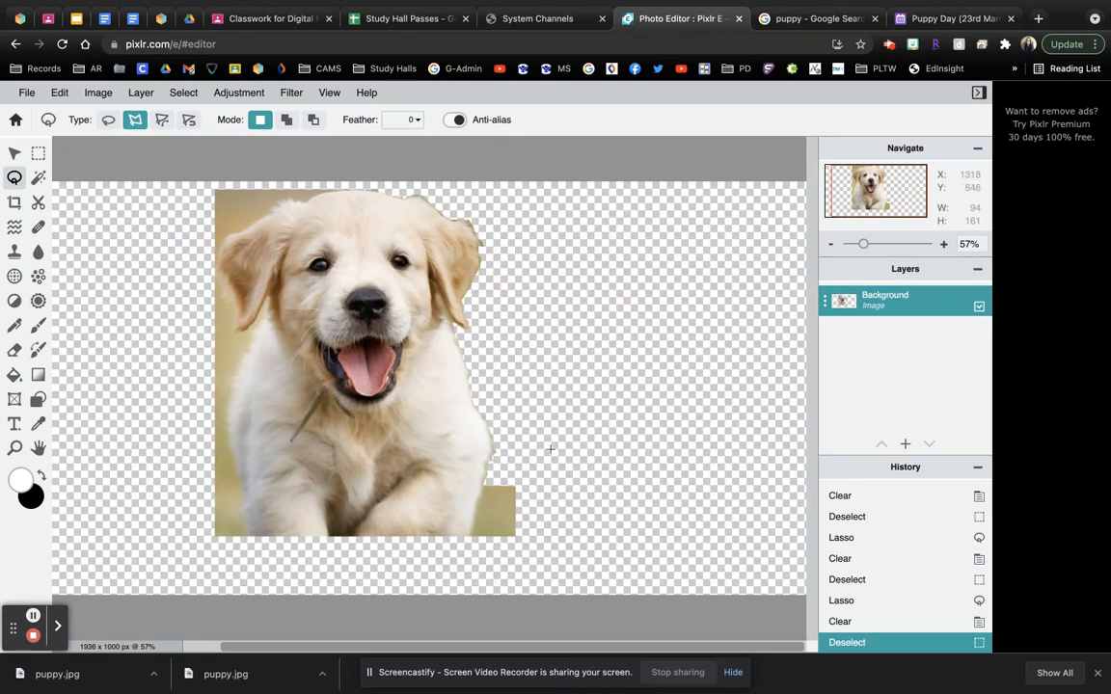
- Prepare to save the image as a PNG named puppy cutout, and close the save settings without downloading
{"action": "left_click", "coordinate": [27, 92]}
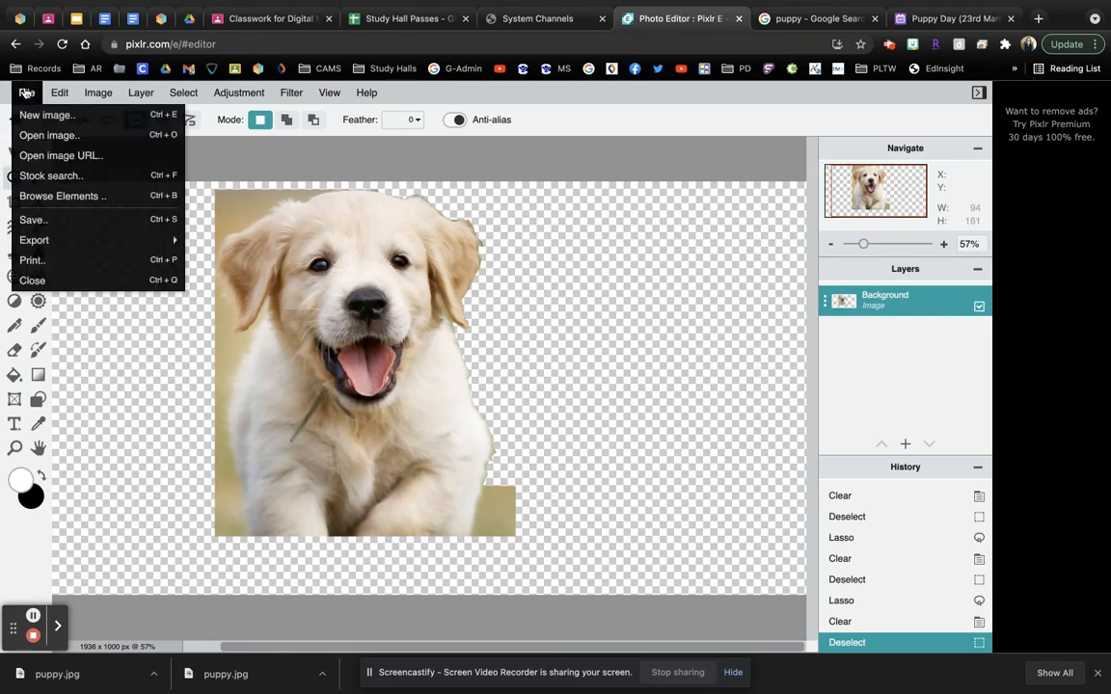
{"action": "left_click", "coordinate": [43, 222]}
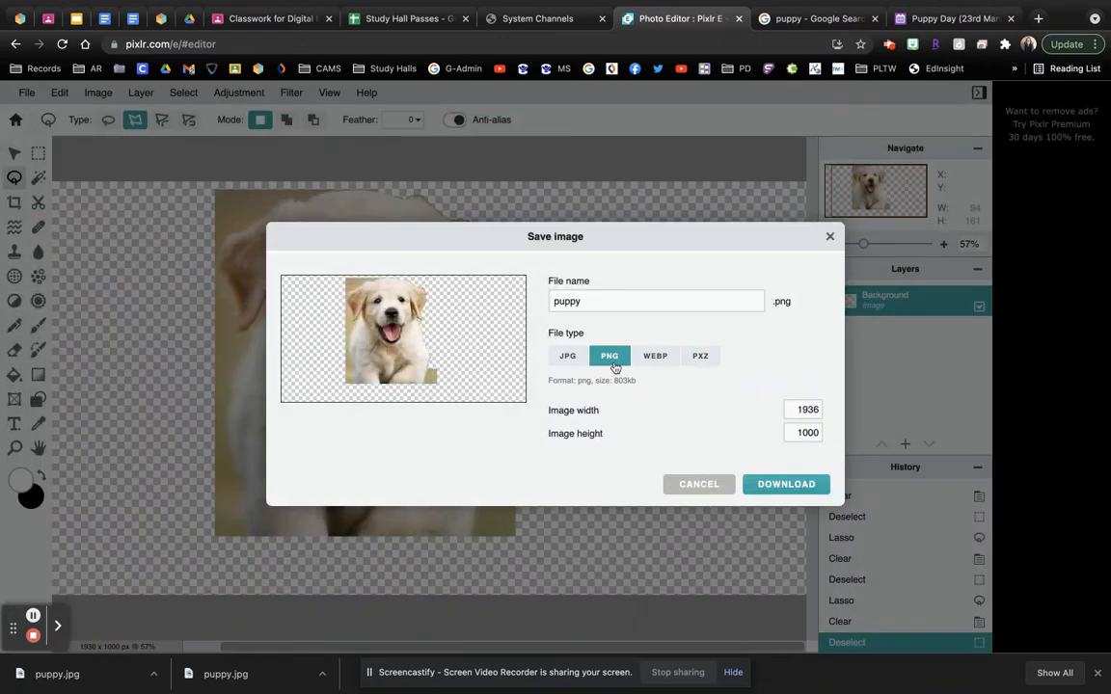
{"action": "left_click", "coordinate": [596, 299]}
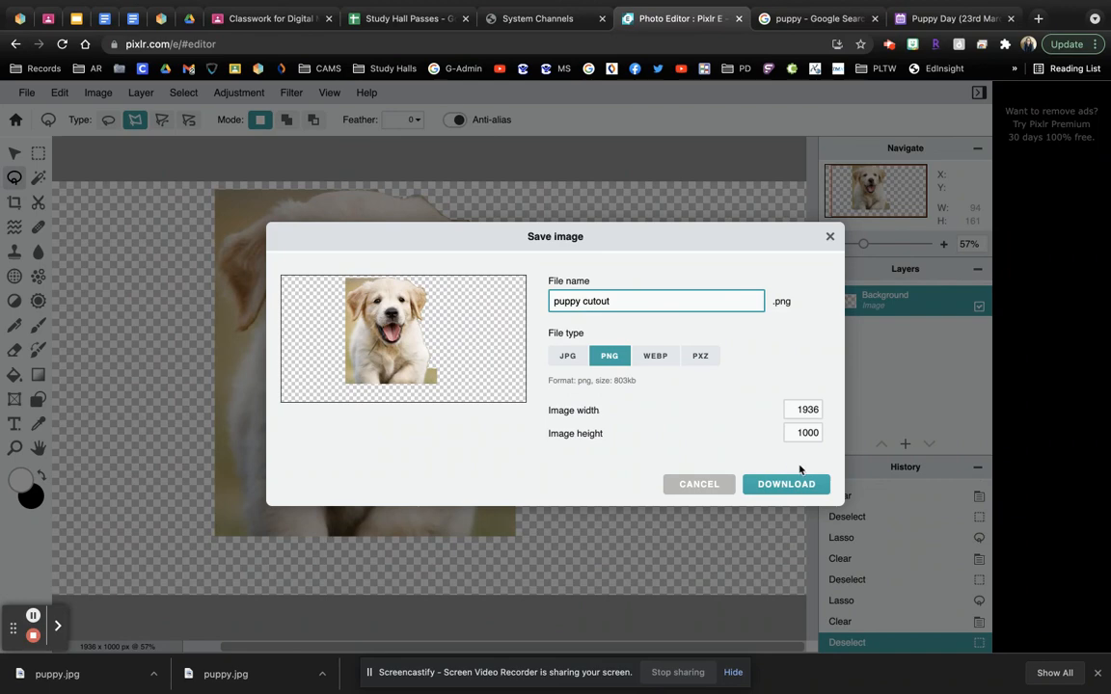
{"action": "left_click", "coordinate": [830, 237]}
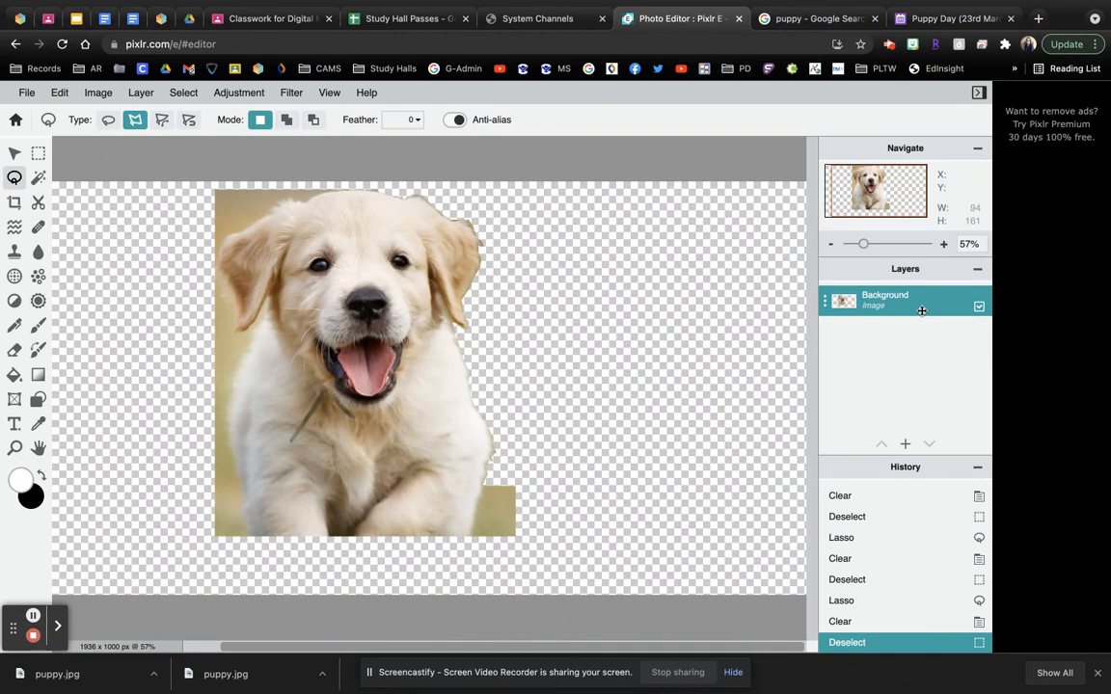
{"action": "left_click_drag", "start_coordinate": [864, 247], "coordinate": [894, 244]}
{"action": "left_click_drag", "start_coordinate": [811, 417], "coordinate": [807, 492]}
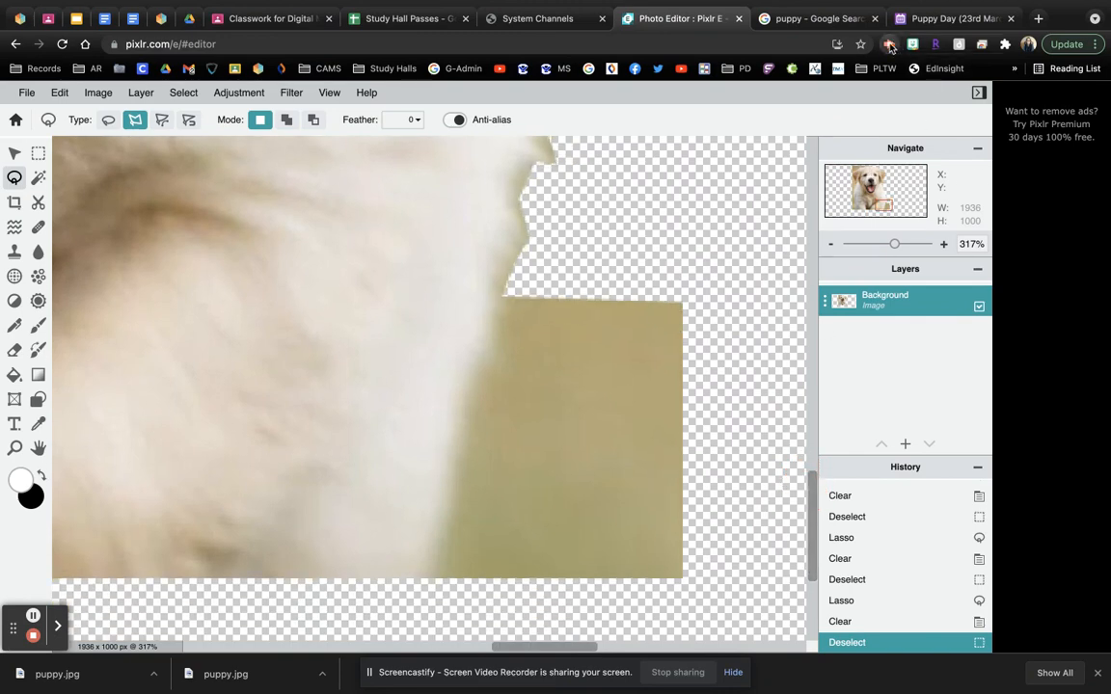